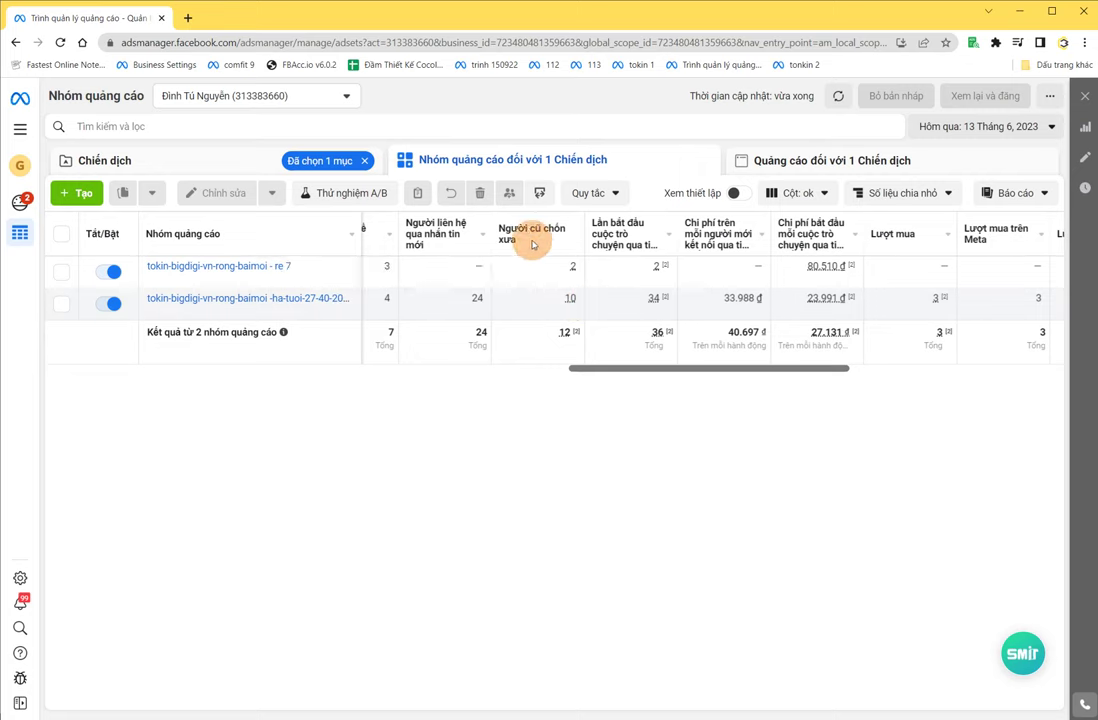
# Review the definition of the custom metric "Người cũ chốn xưa" and the neighbouring messaging columns in the ad set table.
pyautogui.moveTo(524, 230)
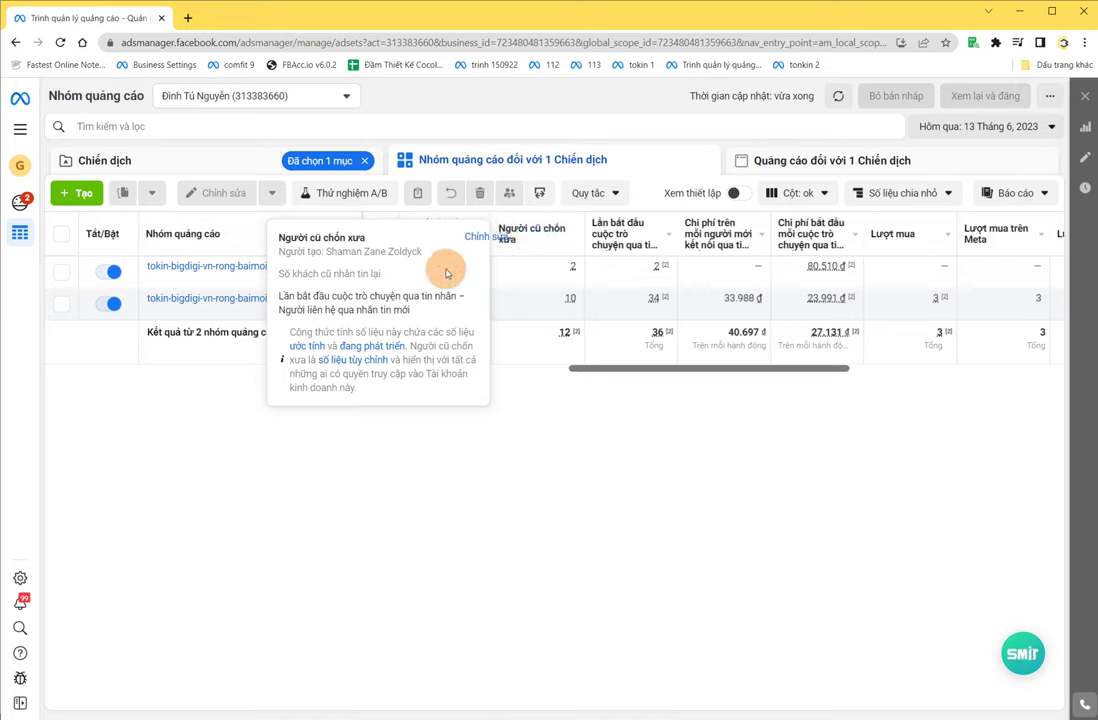
pyautogui.moveTo(277, 312); pyautogui.dragTo(435, 318)
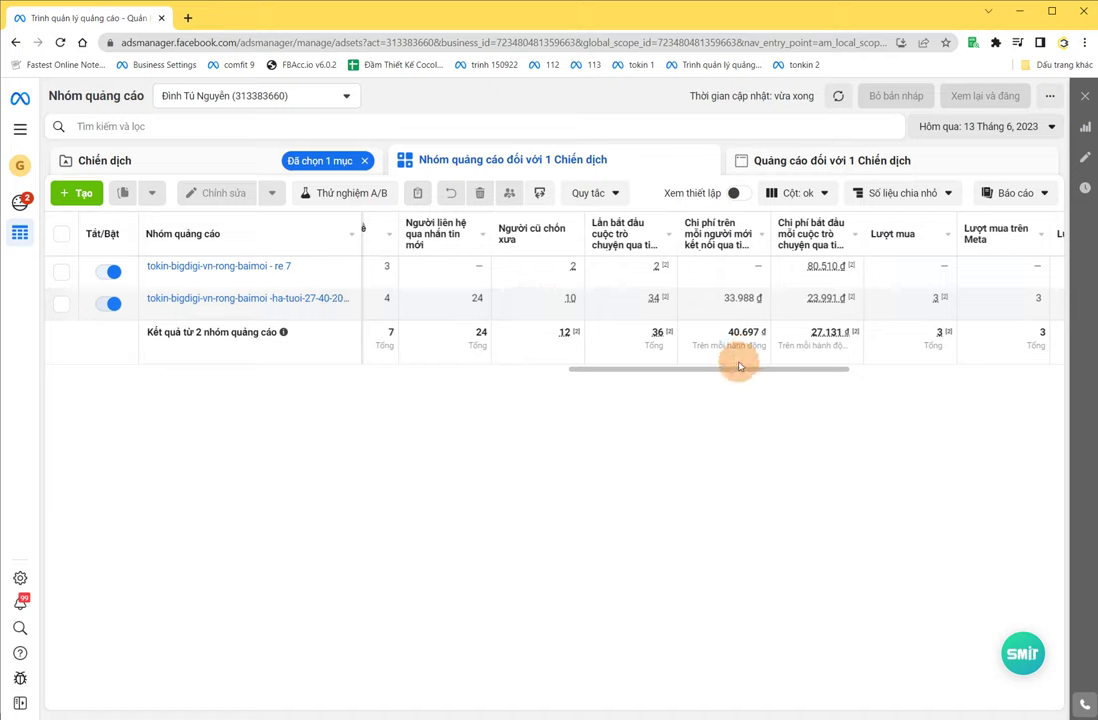
pyautogui.moveTo(940, 302)
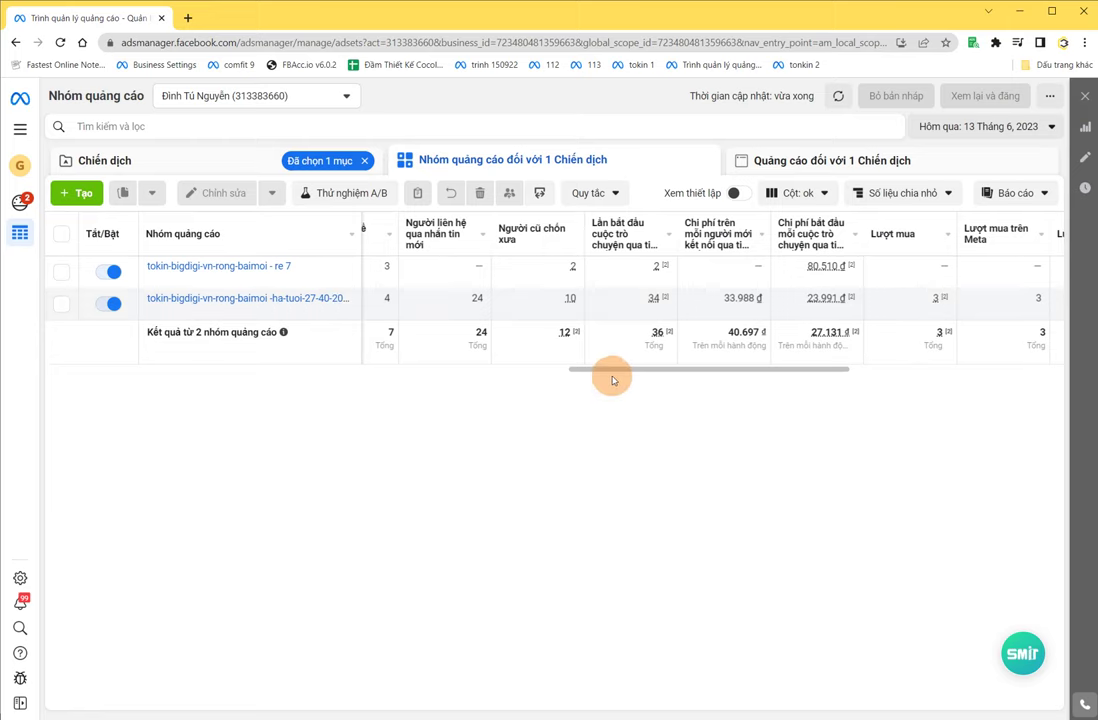
pyautogui.moveTo(613, 370); pyautogui.dragTo(603, 366)
pyautogui.moveTo(551, 244)
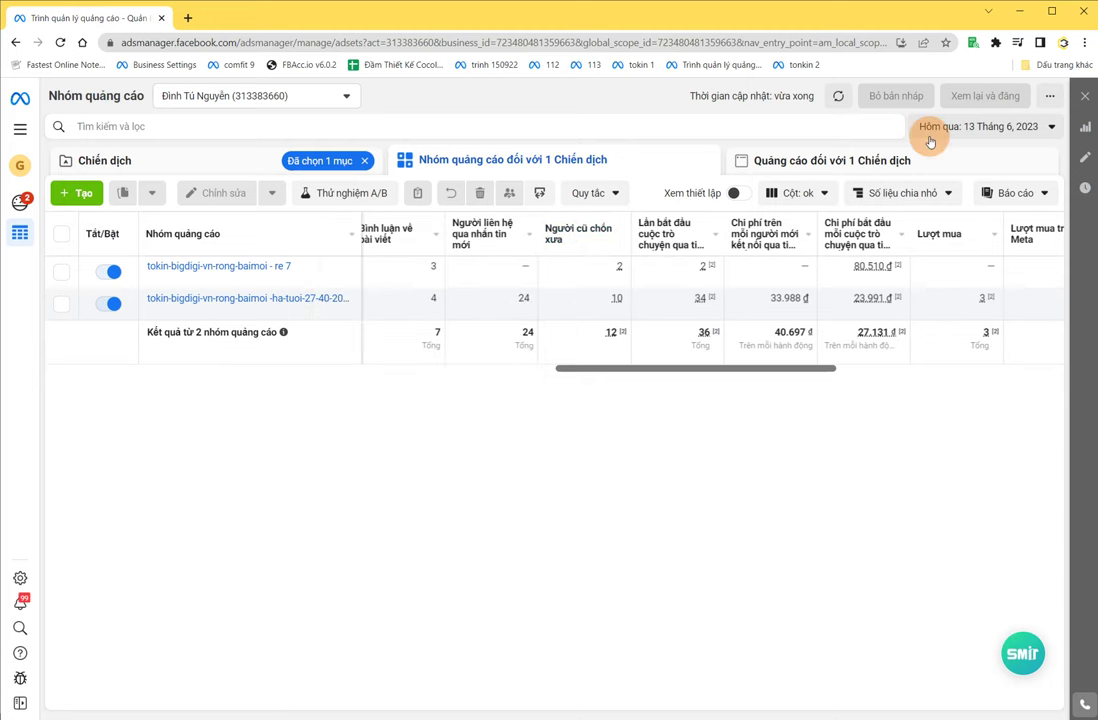
# Open the column customization for the ad set table and start creating a new custom metric.
pyautogui.click(816, 195)
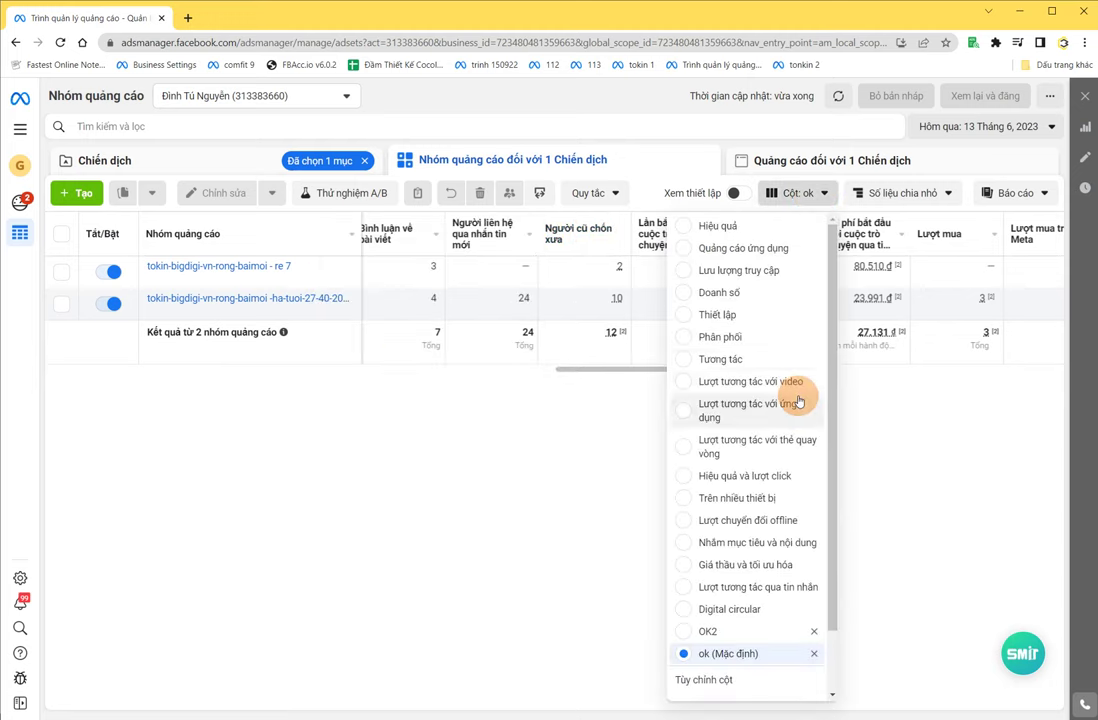
pyautogui.scroll(-2, 805, 430)
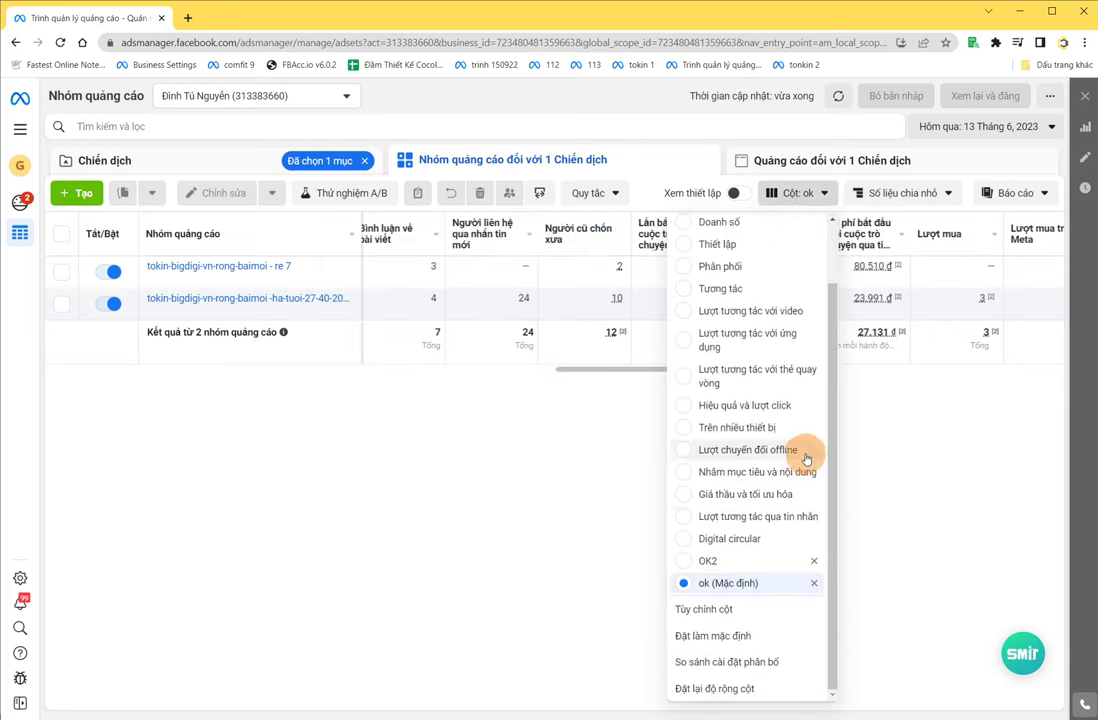
pyautogui.click(733, 610)
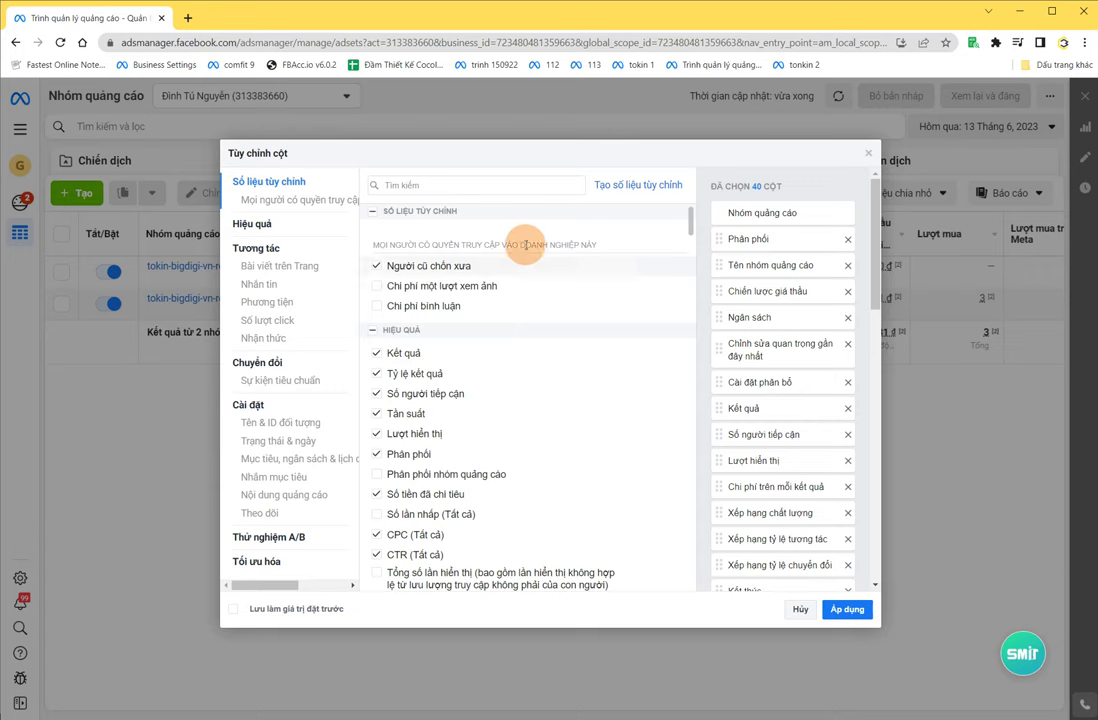
pyautogui.moveTo(409, 310)
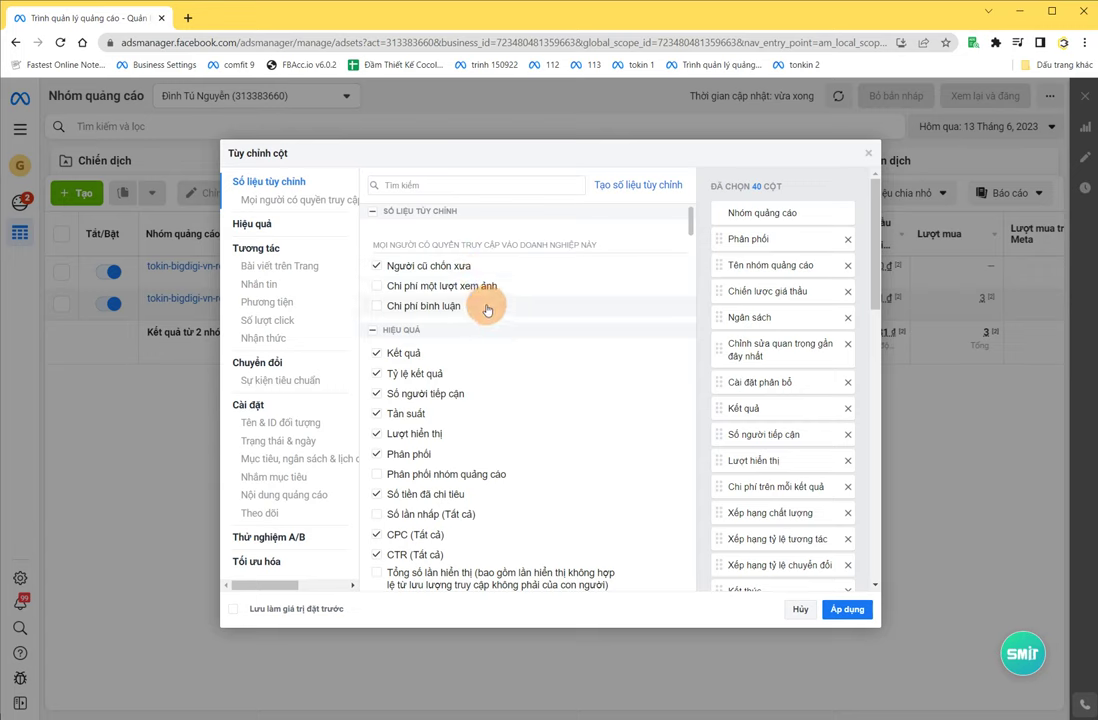
pyautogui.moveTo(457, 320)
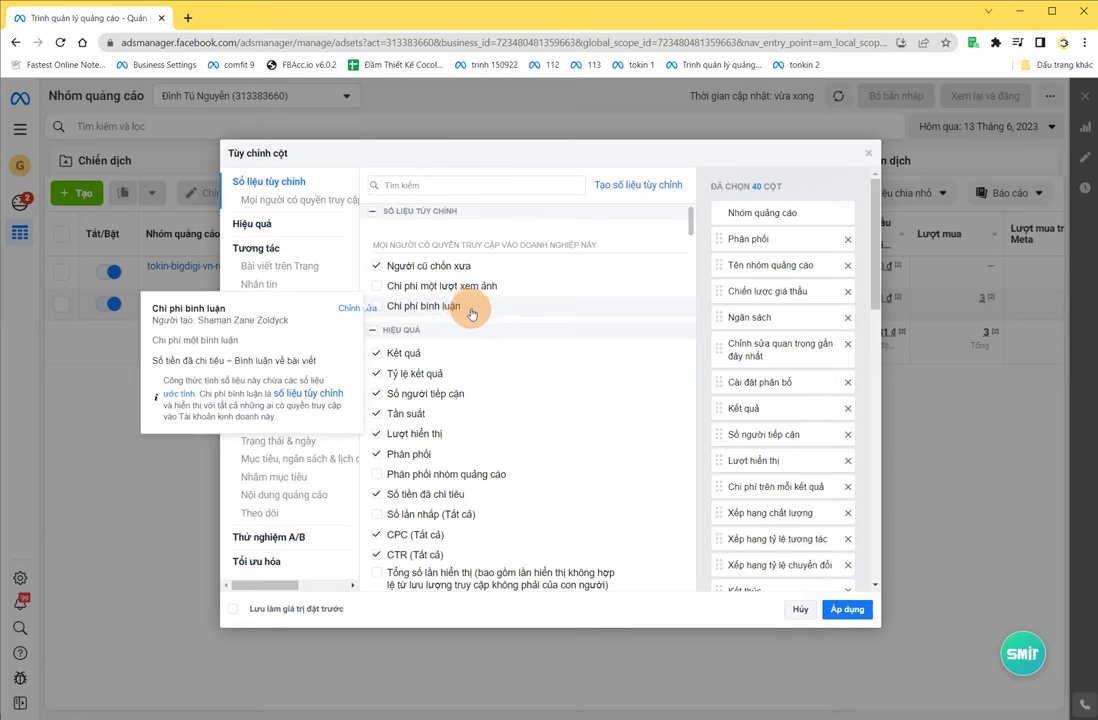
pyautogui.click(634, 186)
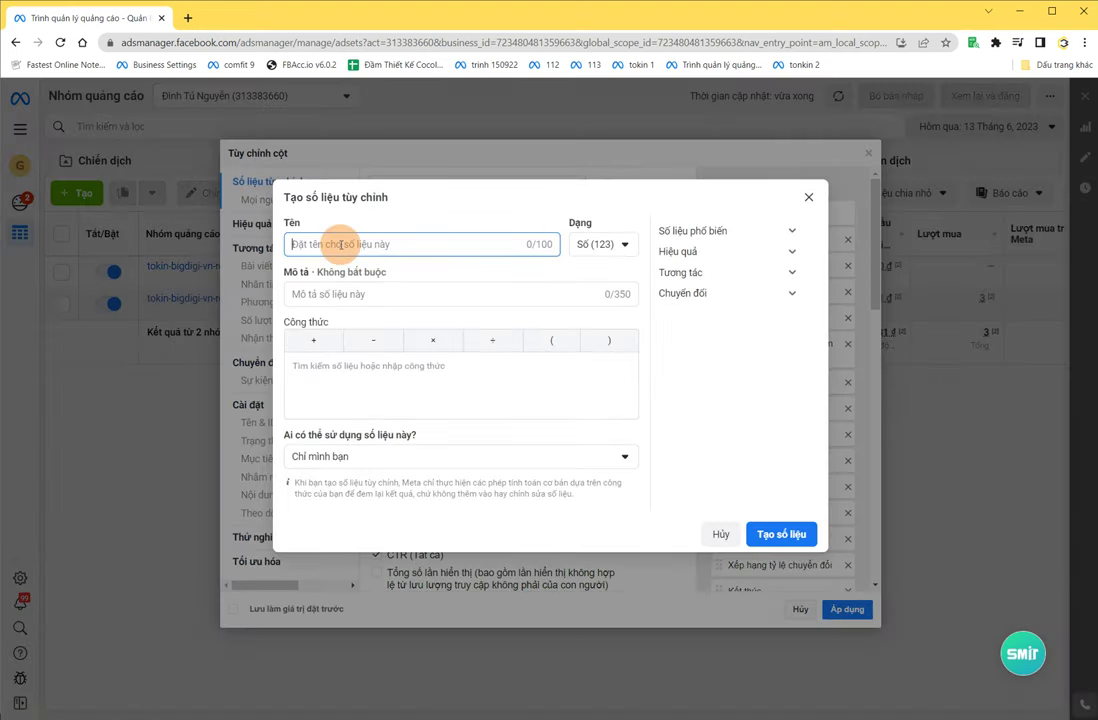
# Name the custom metric "Tỉ trọng người mới nhắn shop lần đầu".
pyautogui.write('S')
pyautogui.press('capslock')
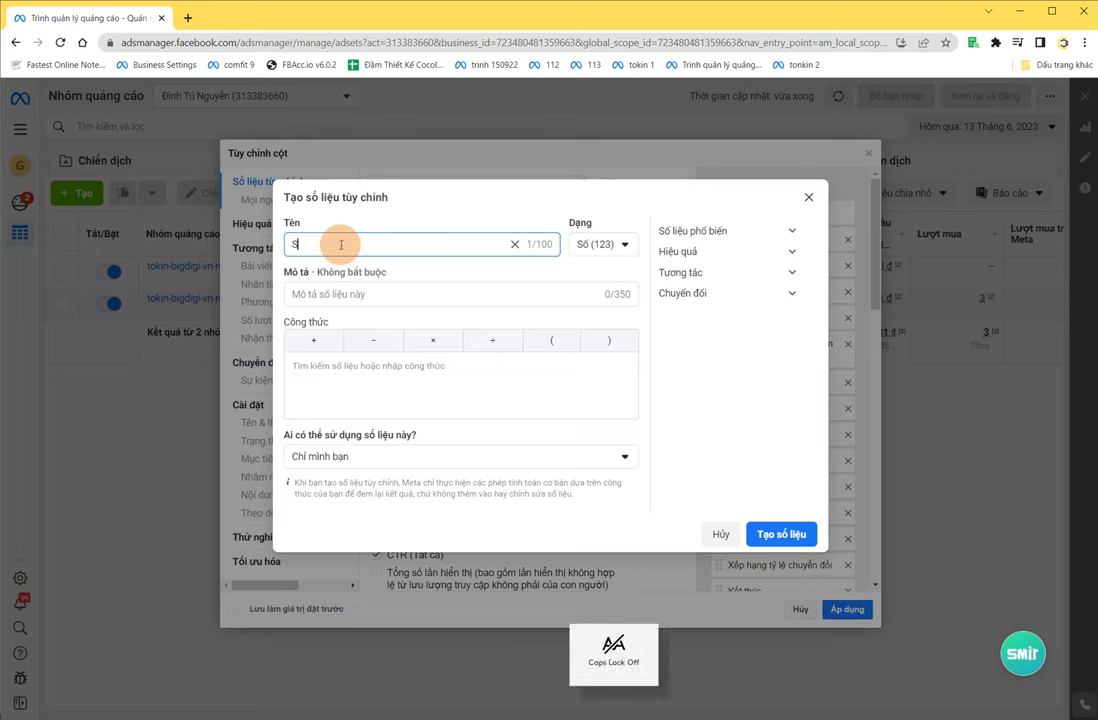
pyautogui.write('ố người mới nhắn shop lần đầu')
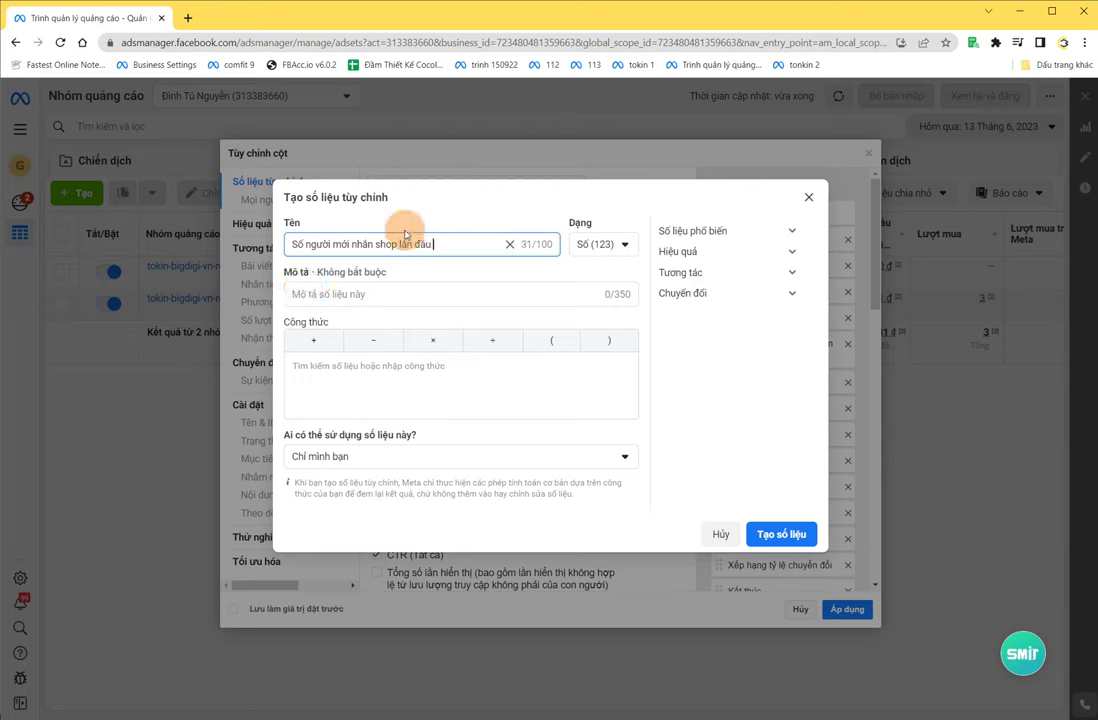
pyautogui.click(291, 245)
pyautogui.press('capslock')
pyautogui.write('TY')
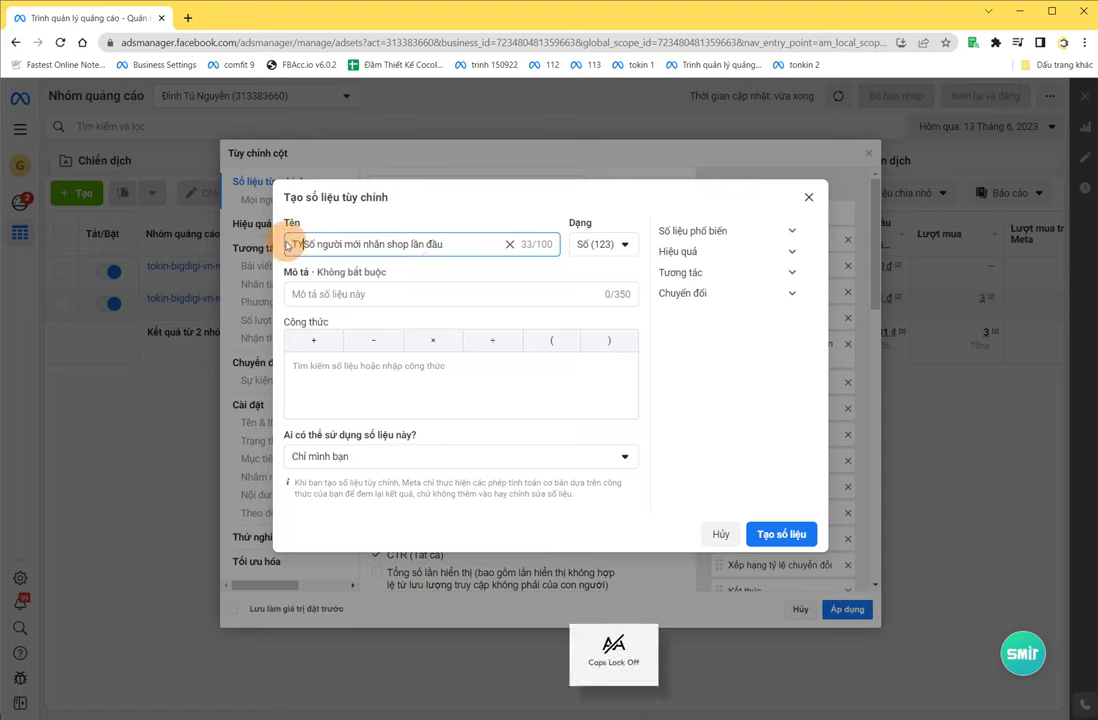
pyautogui.press('BackSpace')
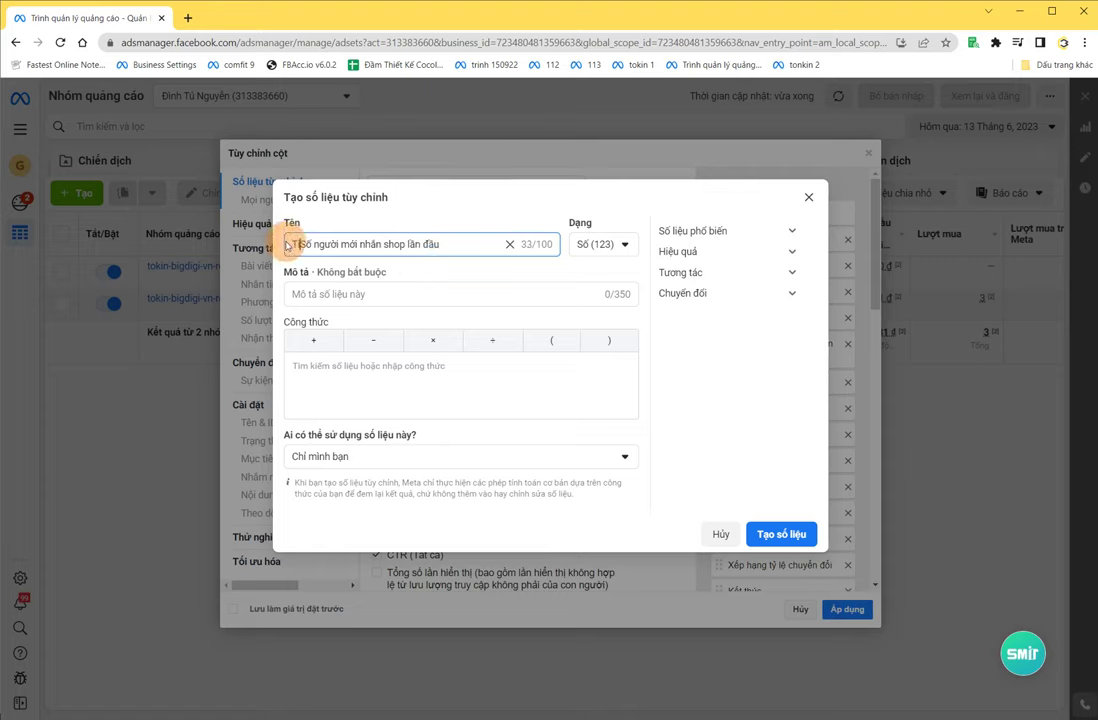
pyautogui.write('ỉ trong')
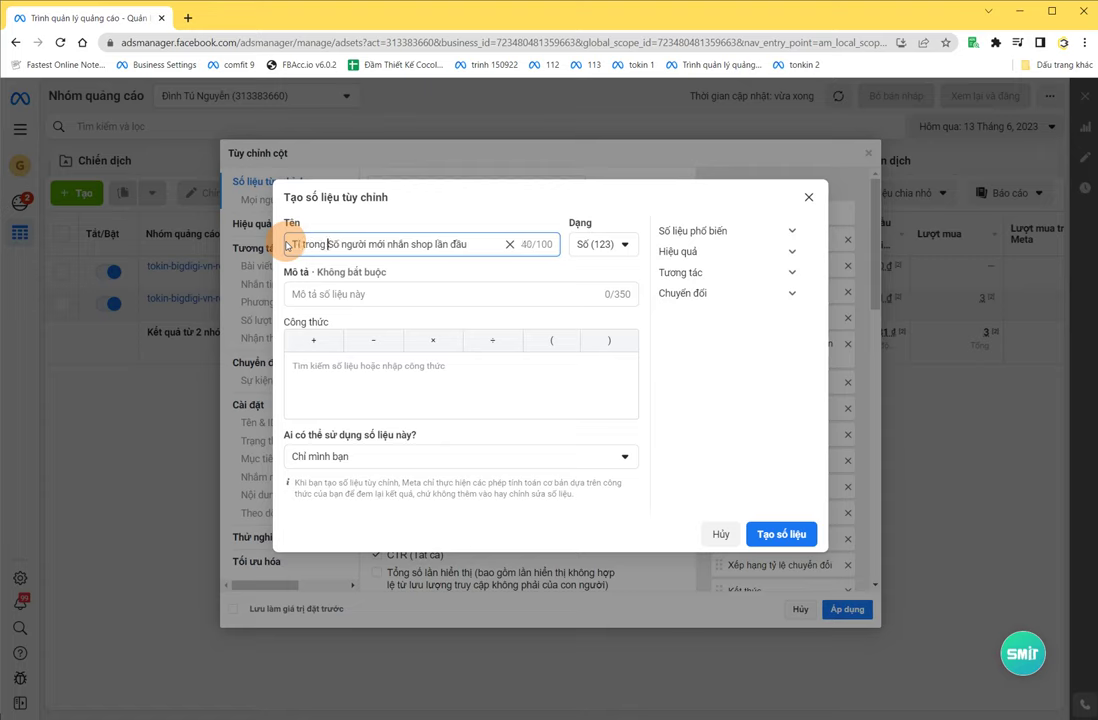
pyautogui.press('BackSpace')
pyautogui.press('BackSpace')
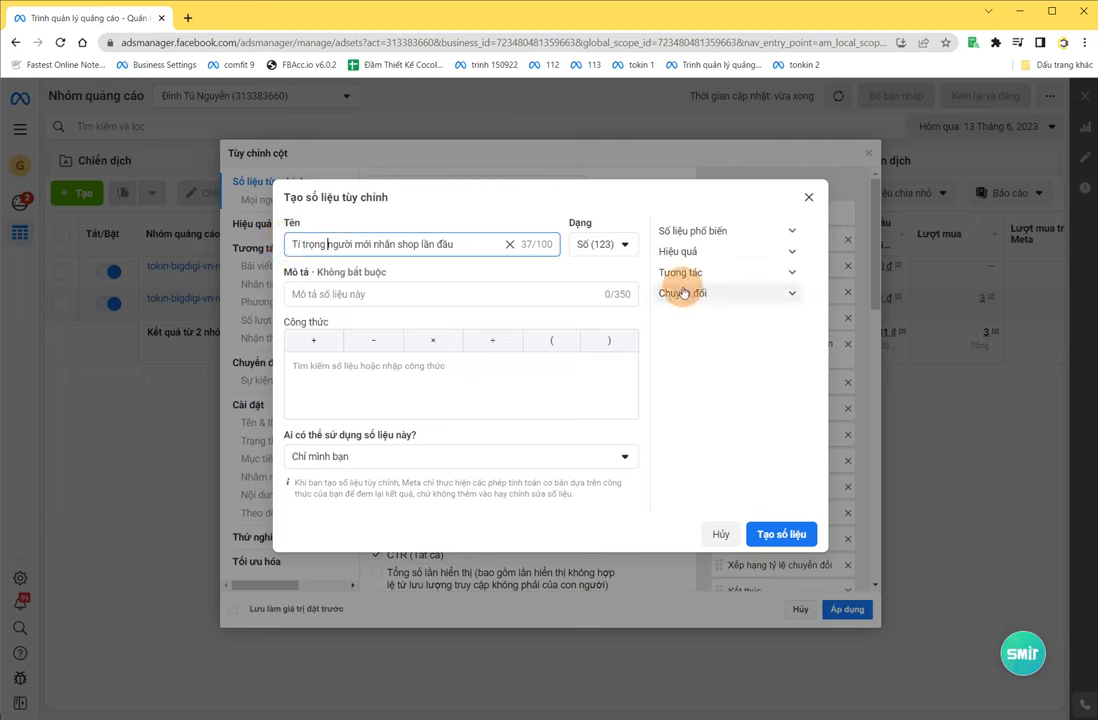
# Set the metric's format to Phần trăm (%) and copy its name into the description.
pyautogui.click(604, 245)
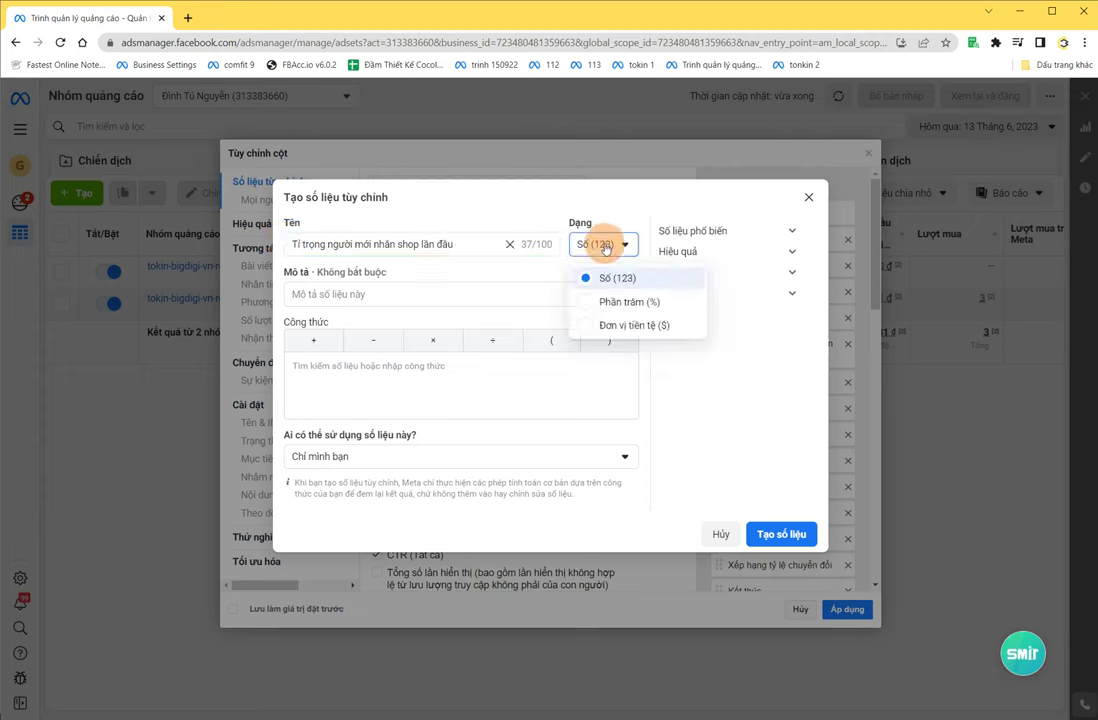
pyautogui.click(621, 300)
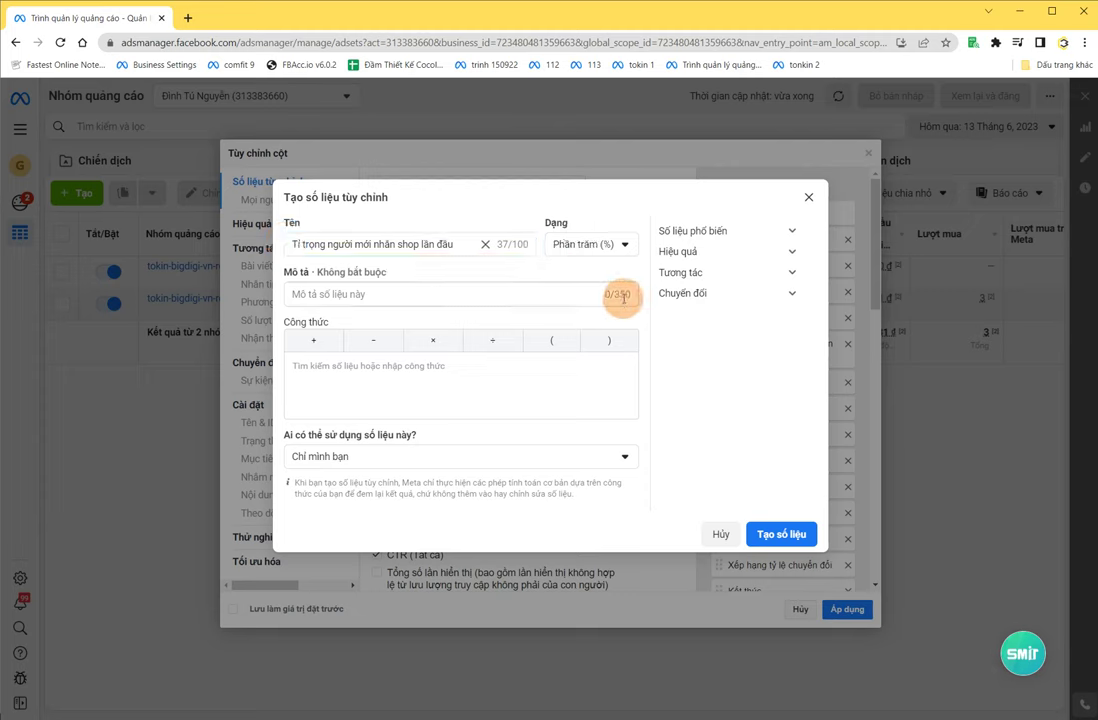
pyautogui.click(346, 243)
pyautogui.hotkey('ctrl', 'a')
pyautogui.hotkey('ctrl', 'c')
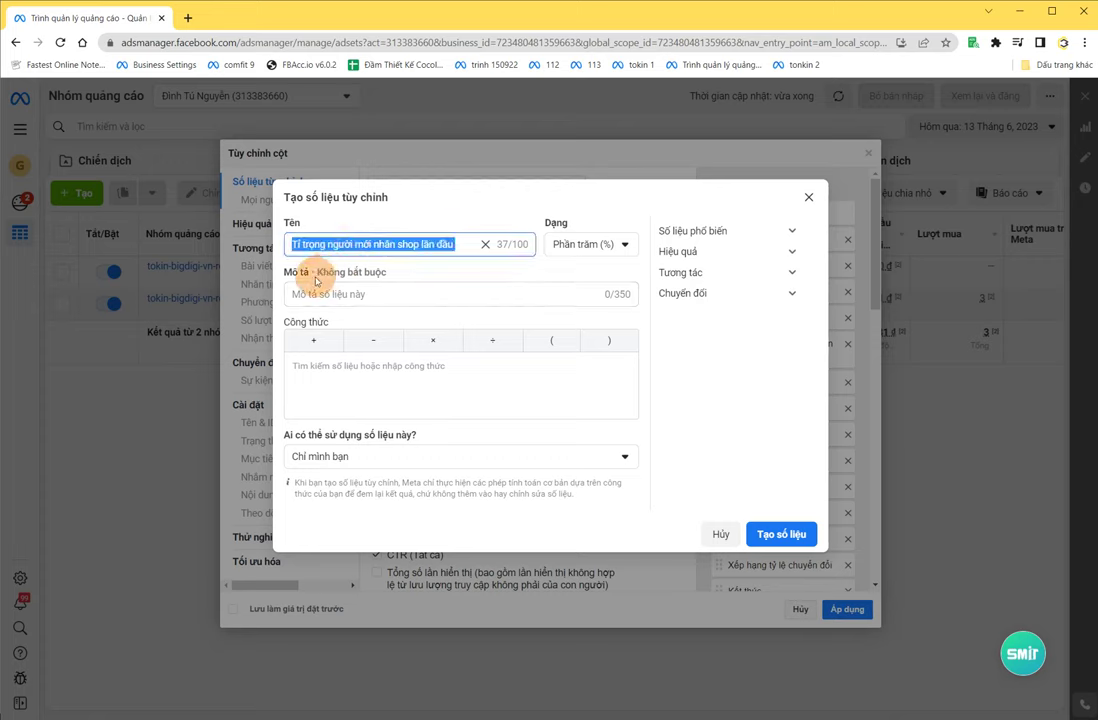
pyautogui.click(291, 293)
pyautogui.hotkey('ctrl', 'v')
# Make the metric usable by "Mọi người có quyền truy cập vào Doanh nghiệp này".
pyautogui.click(336, 364)
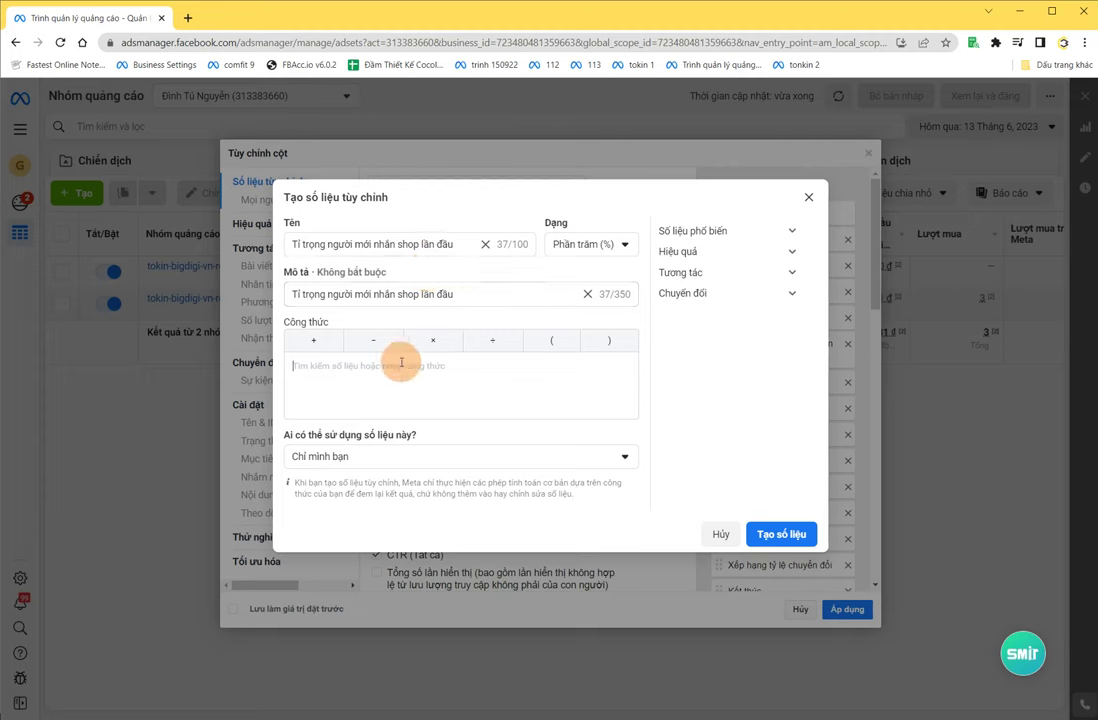
pyautogui.click(622, 456)
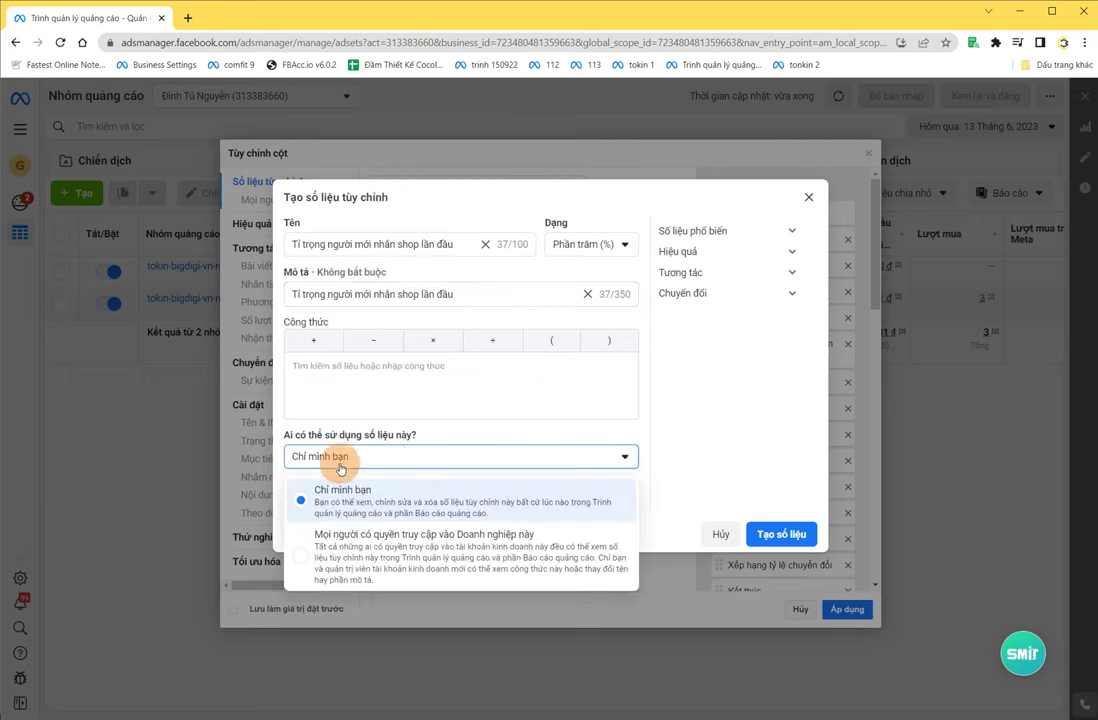
pyautogui.click(328, 538)
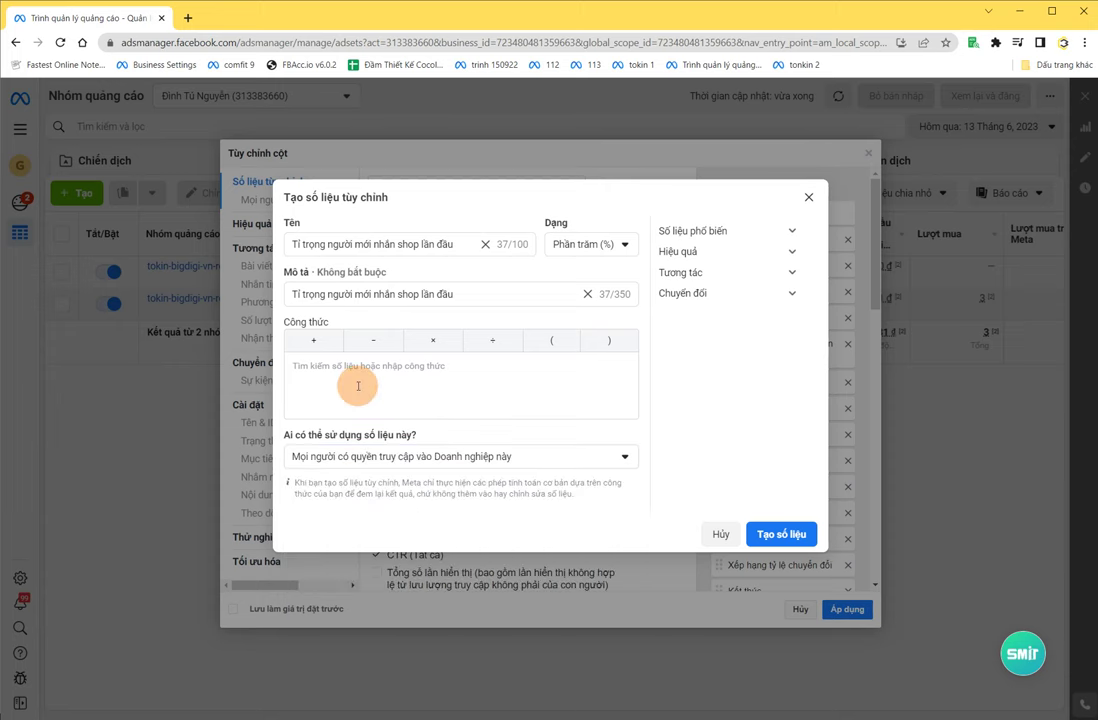
# Build the formula "Người liên hệ qua nhắn tin mới" ÷ "Lần bắt đầu cuộc trò chuyện qua tin nhắn", with an opening parenthesis before the second metric.
pyautogui.click(726, 233)
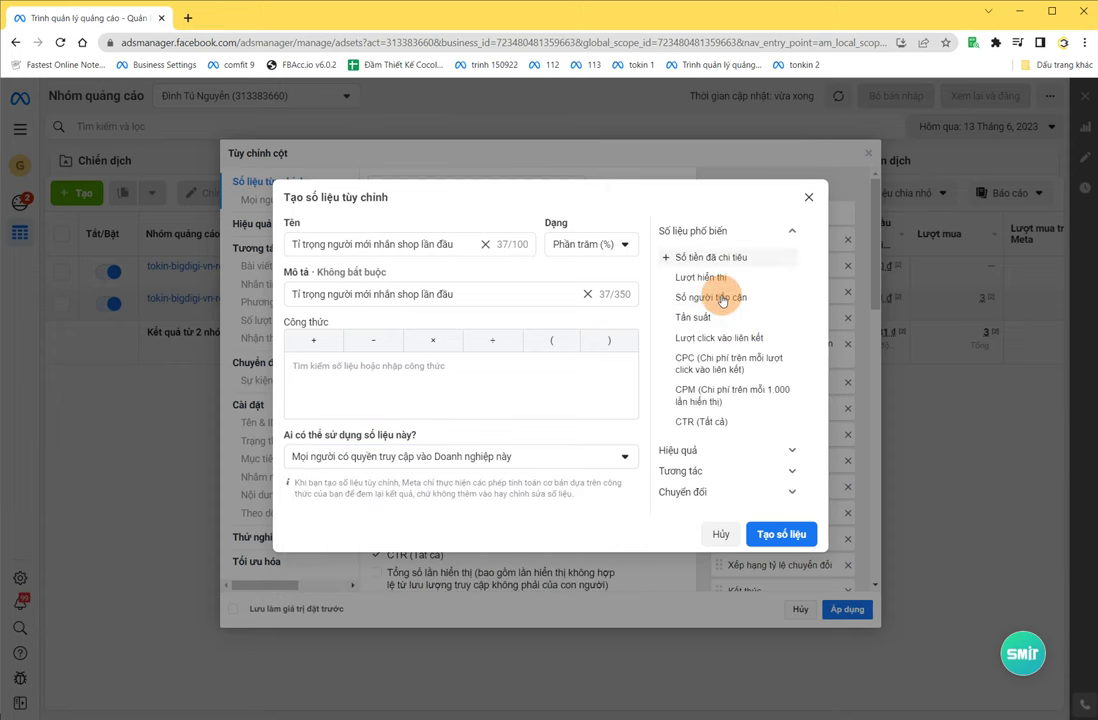
pyautogui.click(698, 452)
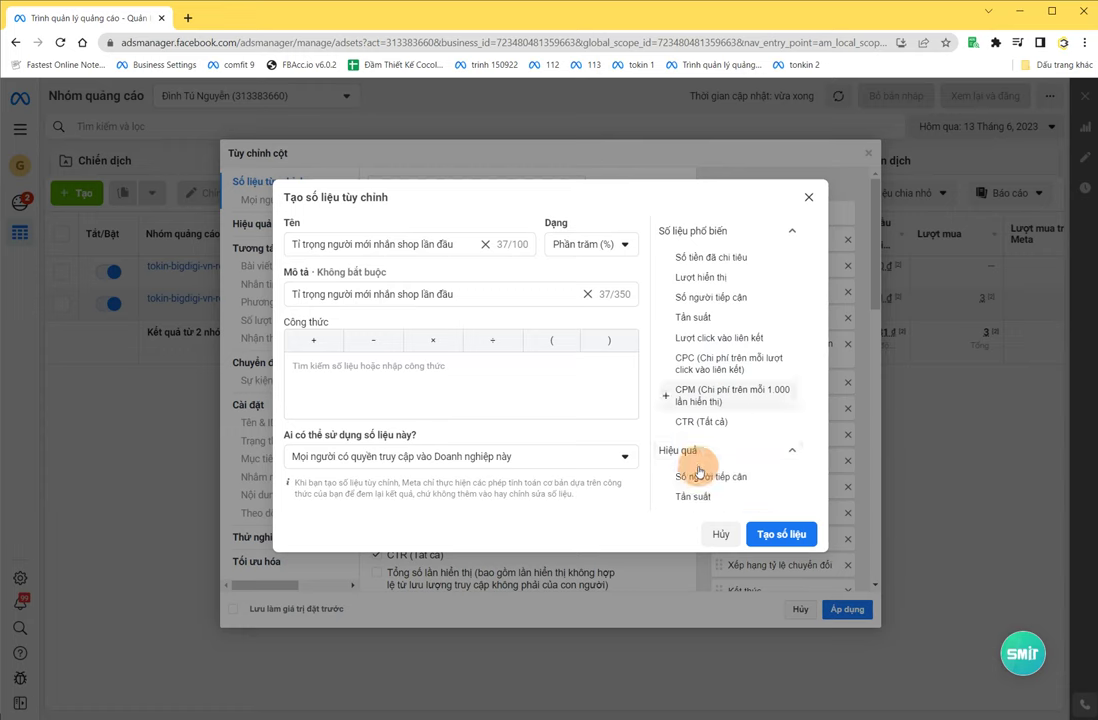
pyautogui.scroll(-1, 705, 470)
pyautogui.scroll(-1, 718, 462)
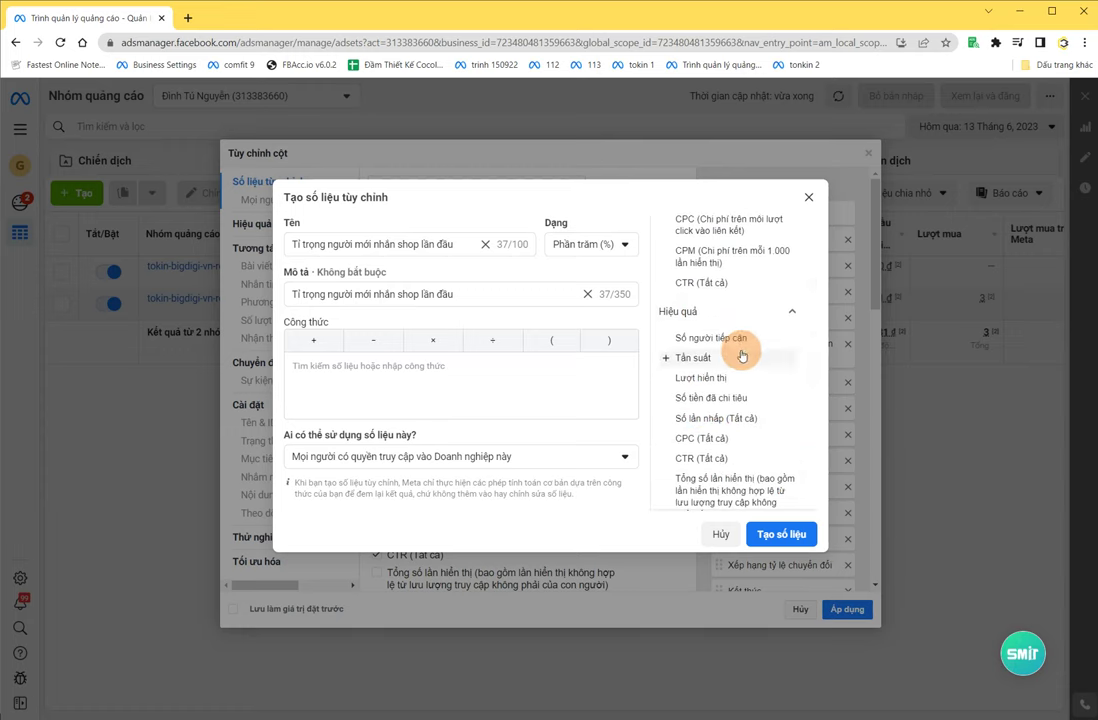
pyautogui.scroll(-2, 745, 360)
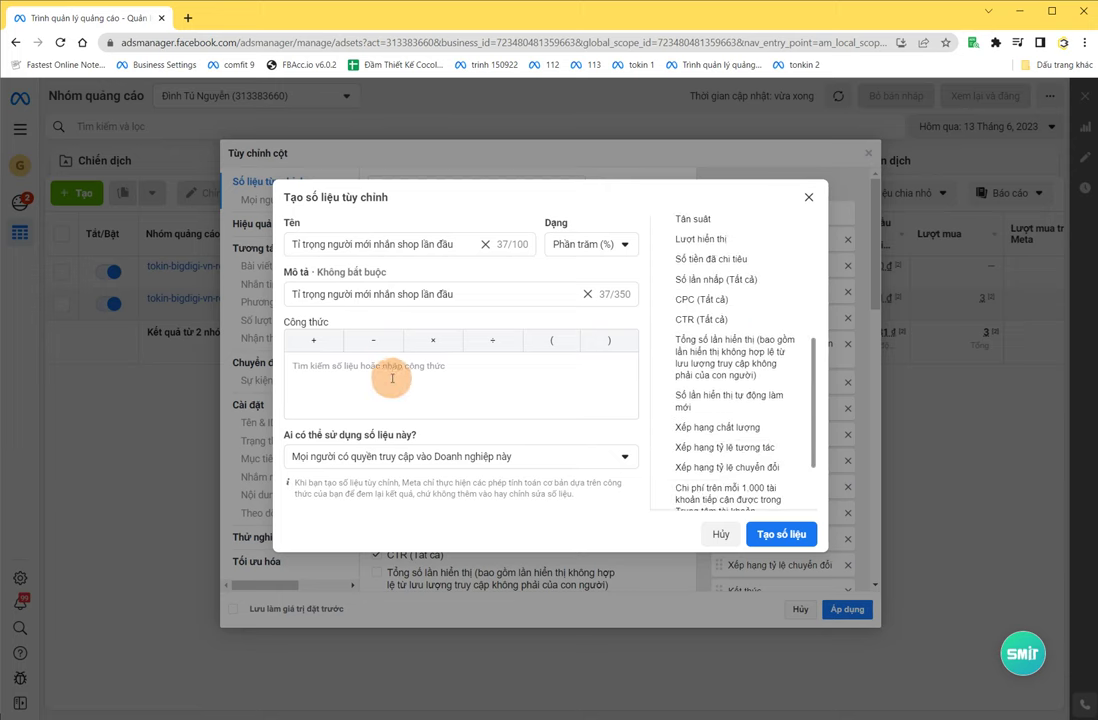
pyautogui.write('tỉ')
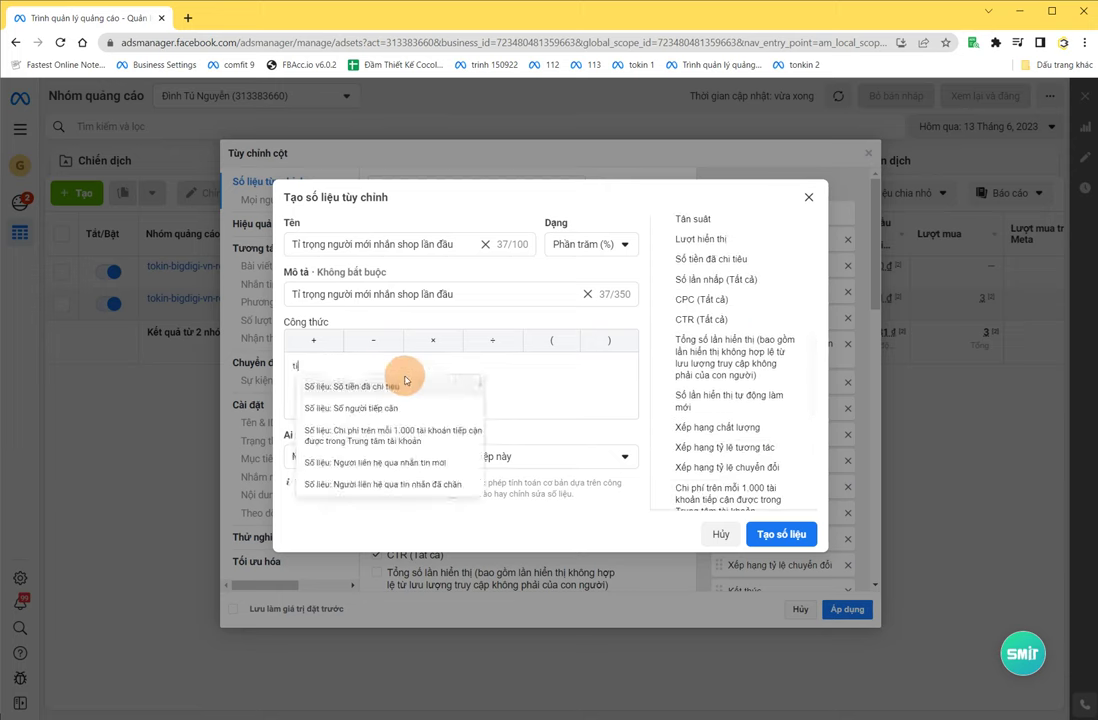
pyautogui.press('BackSpace')
pyautogui.write('in')
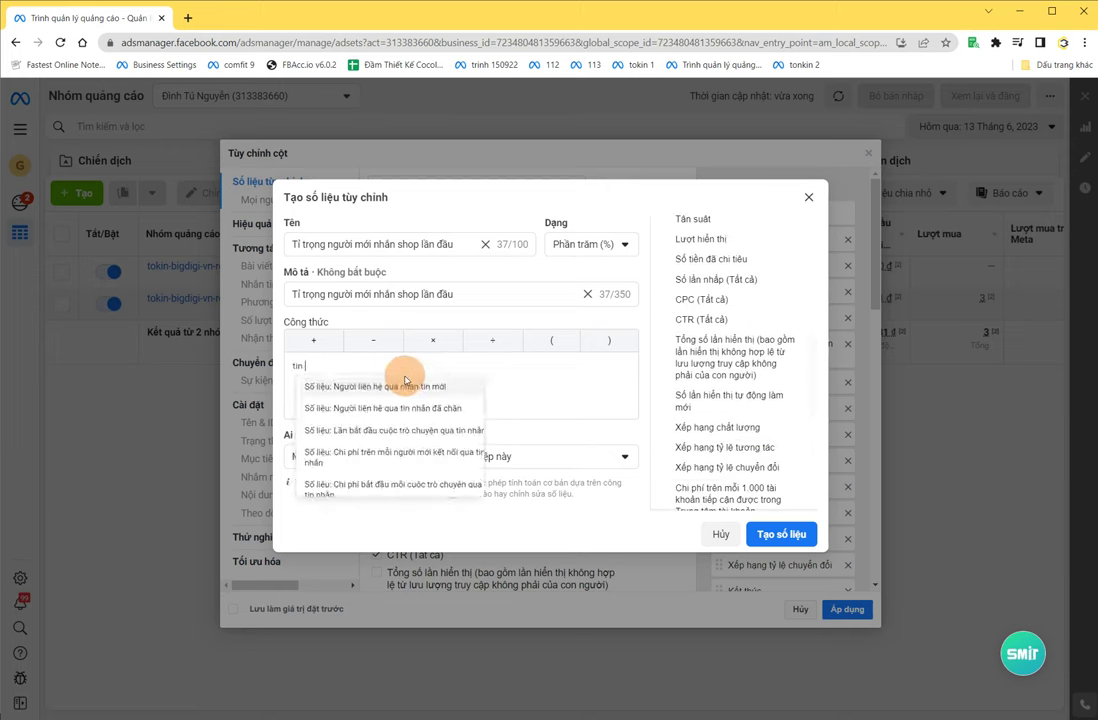
pyautogui.click(458, 386)
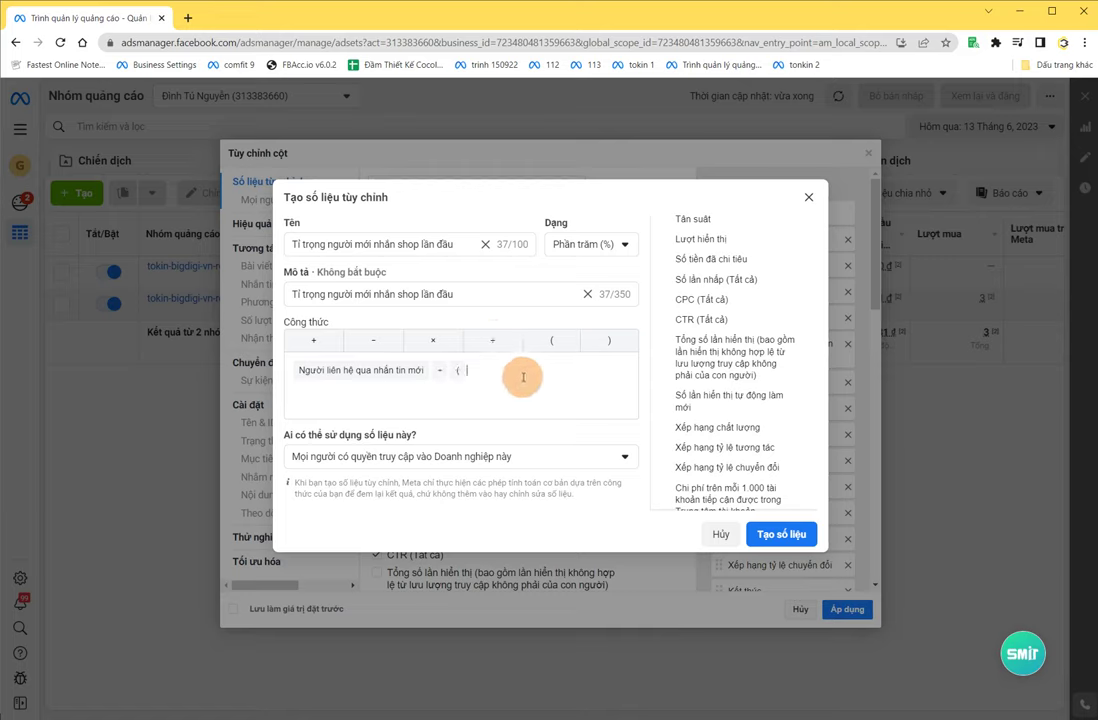
pyautogui.write('tin')
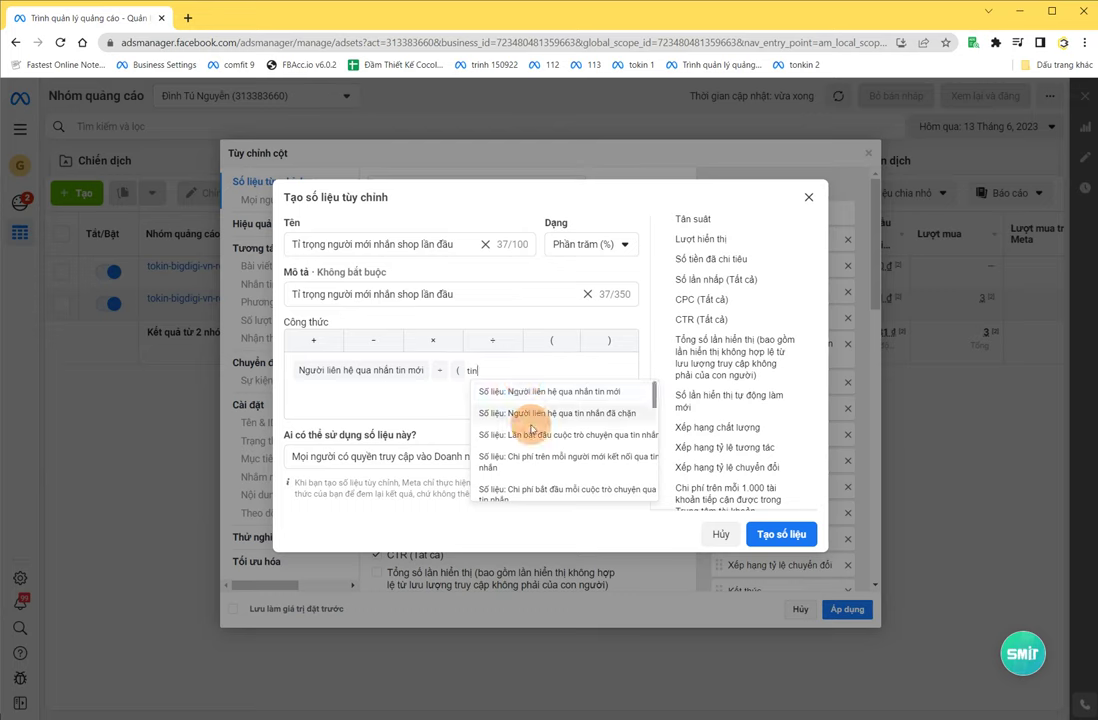
pyautogui.click(546, 435)
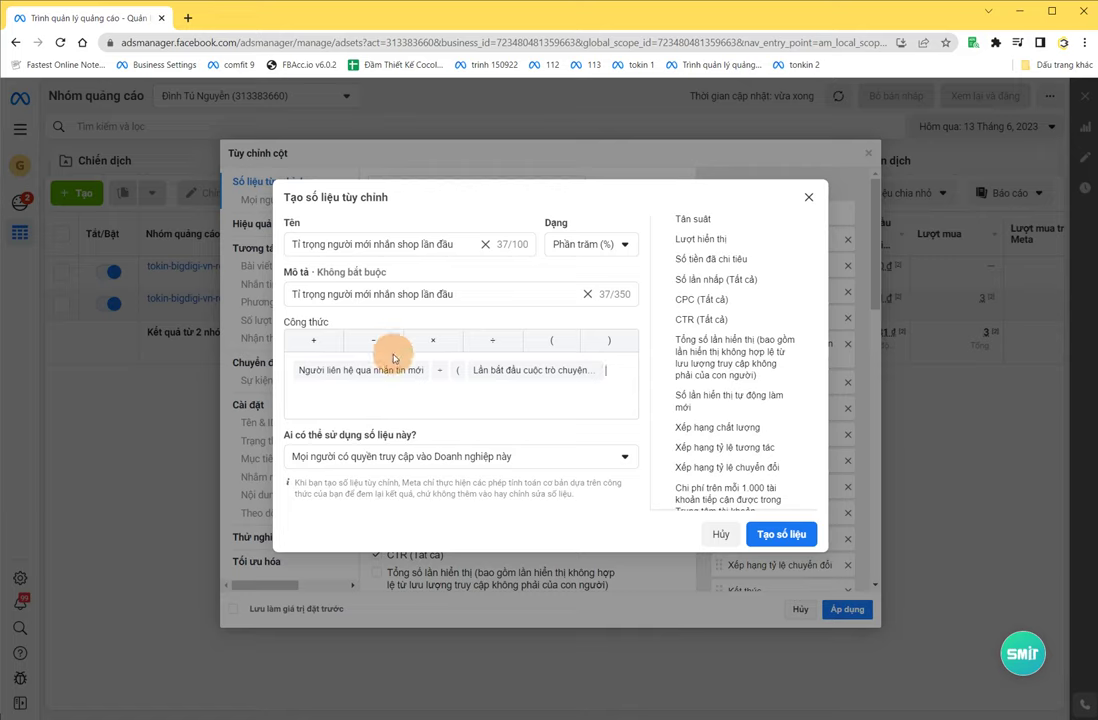
# Move the opening parenthesis to the start of the formula and add a closing one at its end.
pyautogui.click(466, 373)
pyautogui.press('BackSpace')
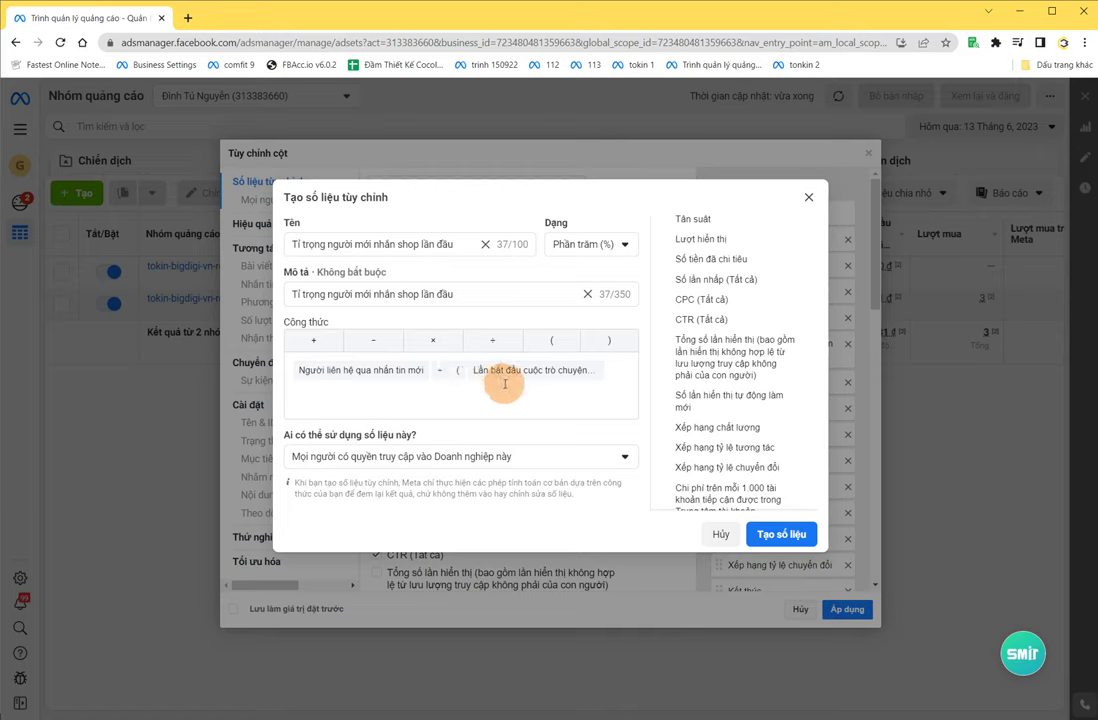
pyautogui.click(296, 371)
pyautogui.click(575, 358)
pyautogui.click(613, 371)
pyautogui.click(607, 338)
pyautogui.click(625, 371)
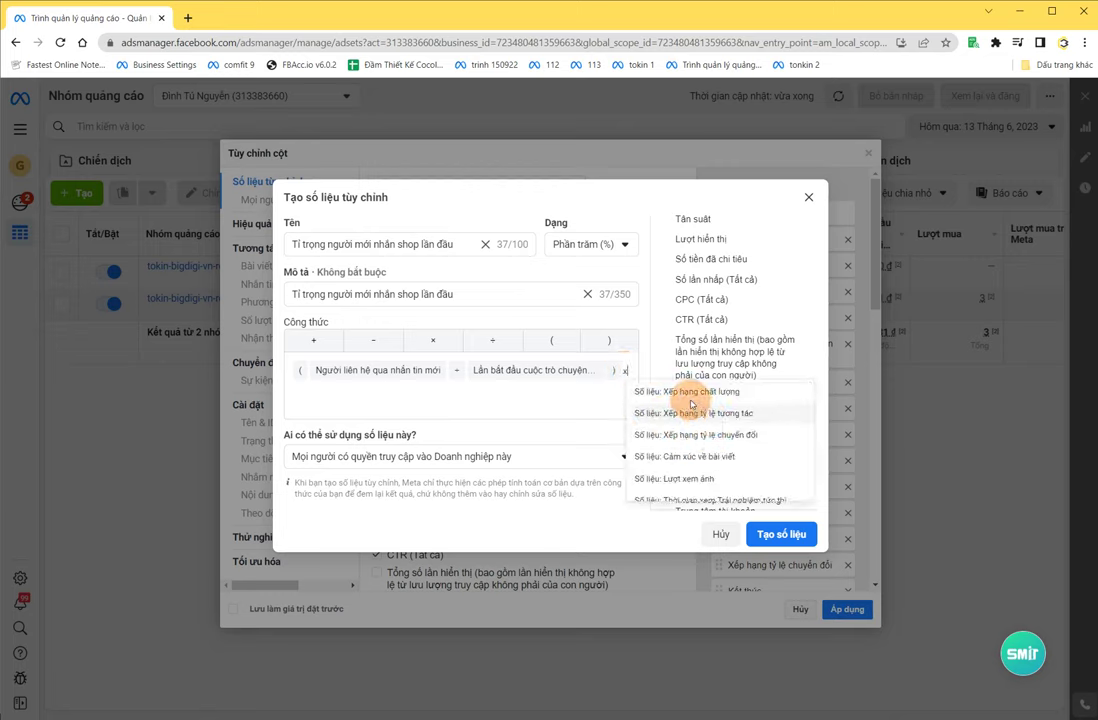
pyautogui.scroll(-2, 716, 456)
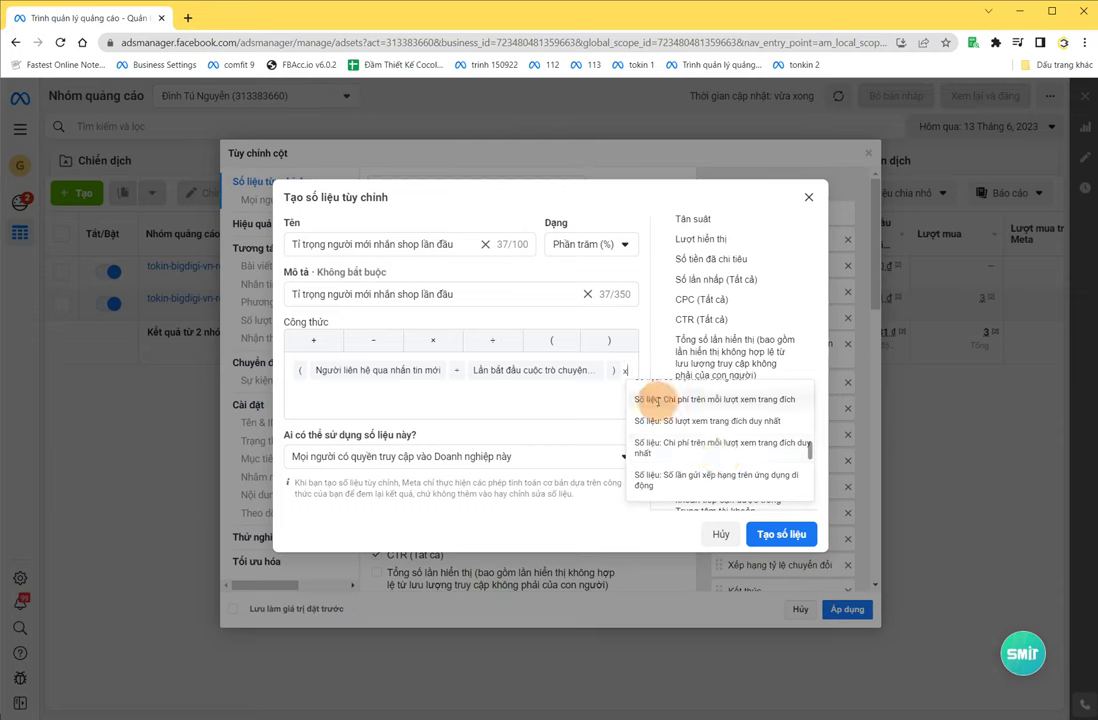
pyautogui.click(654, 404)
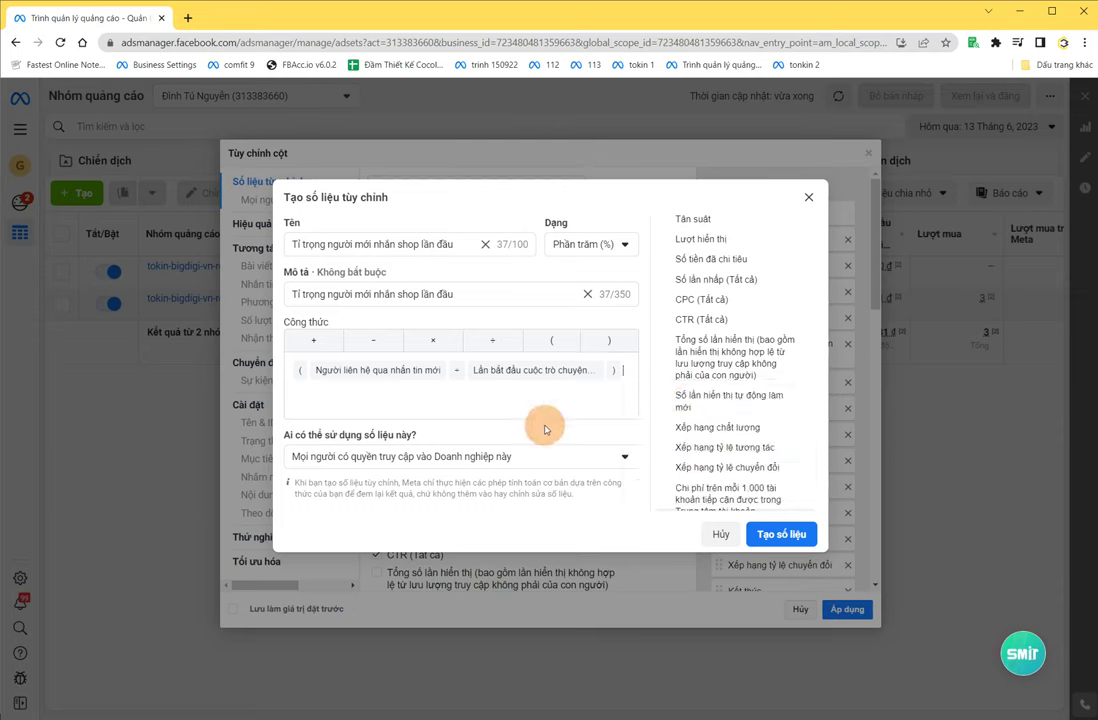
# Create the custom metric with the fully parenthesised formula.
pyautogui.click(303, 374)
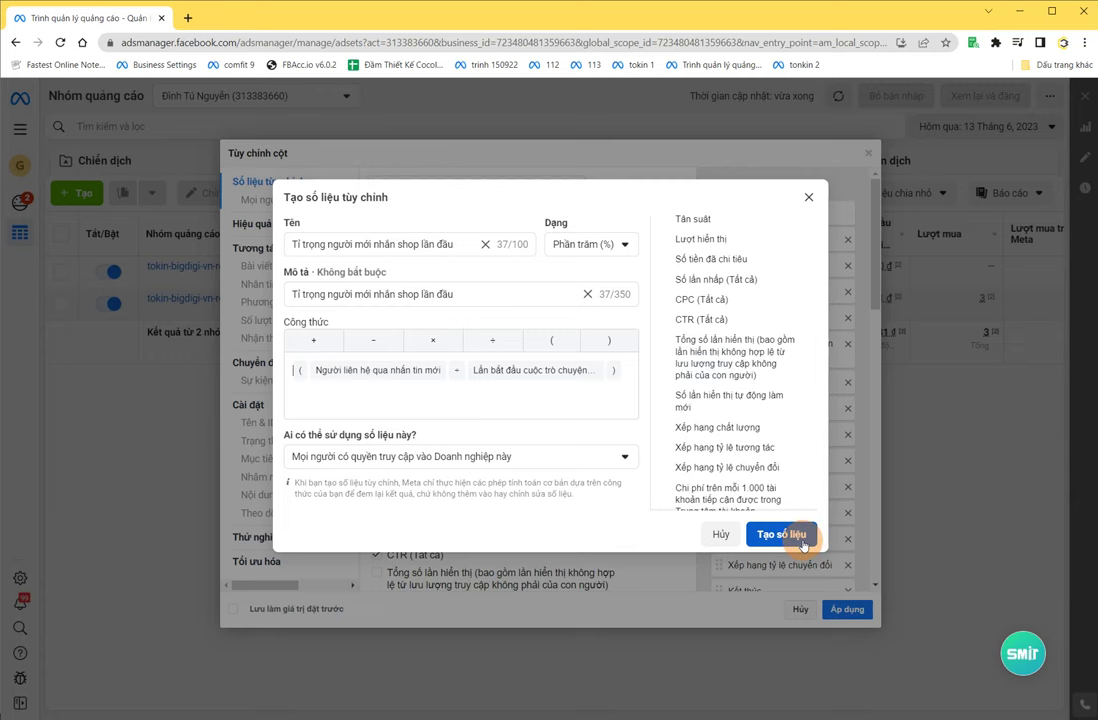
pyautogui.click(446, 461)
pyautogui.click(443, 554)
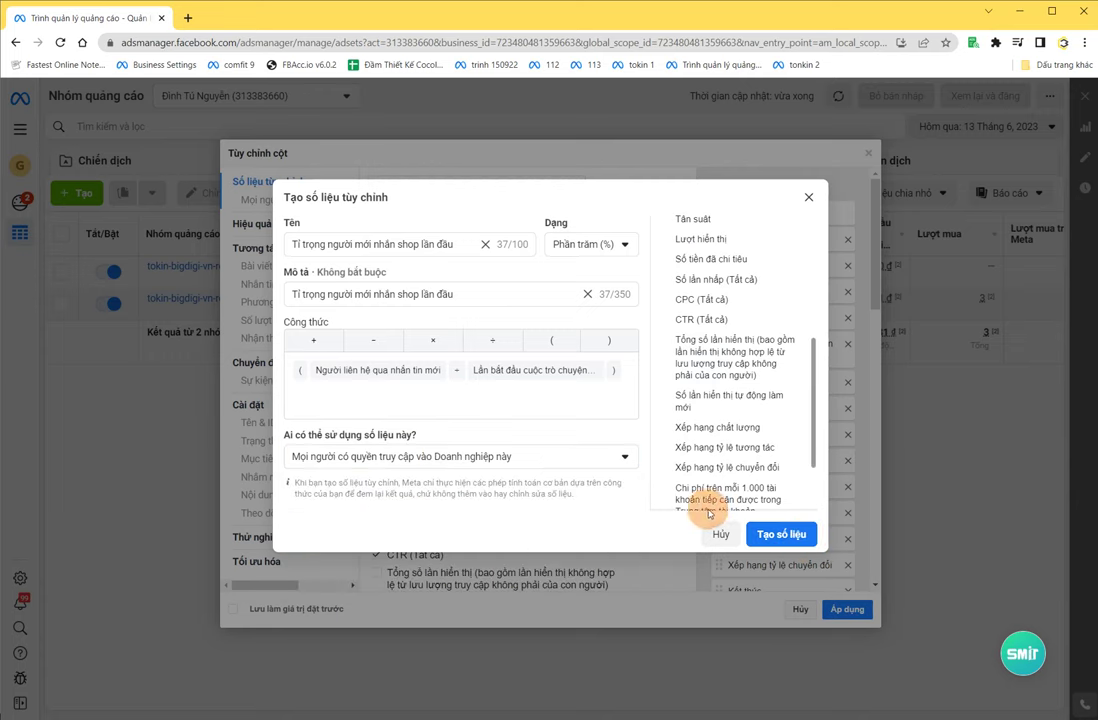
pyautogui.click(774, 533)
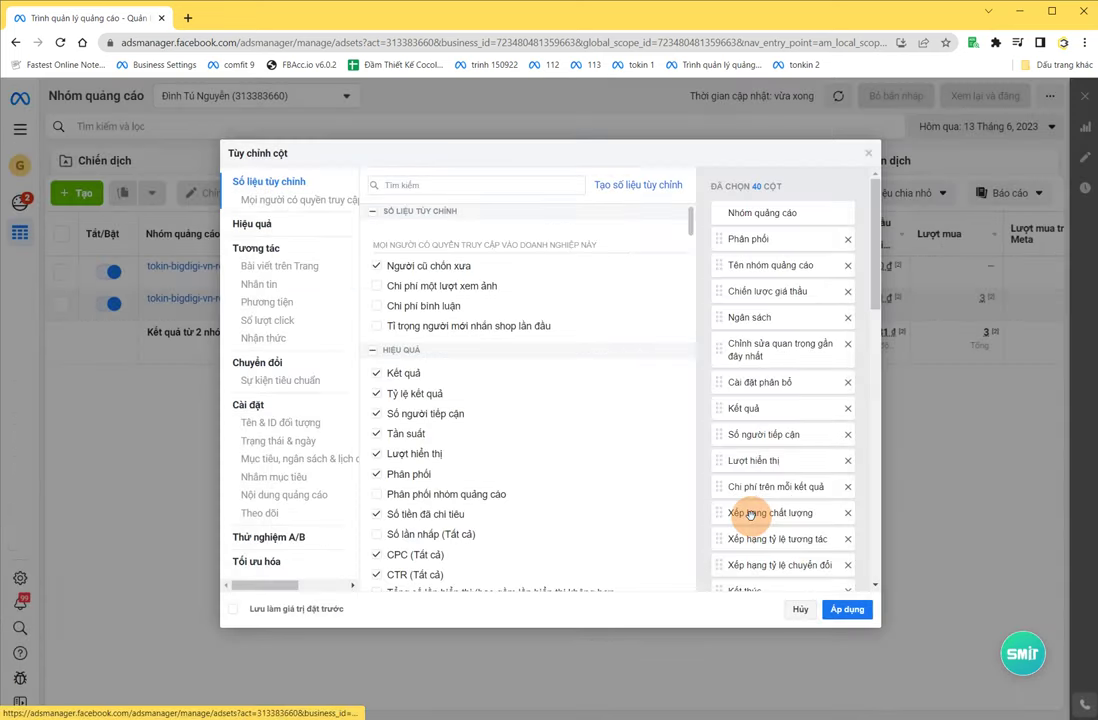
# Add "Tỉ trọng người mới nhắn shop lần đầu" to the table columns and save the selection over the existing preset "ok".
pyautogui.moveTo(423, 334)
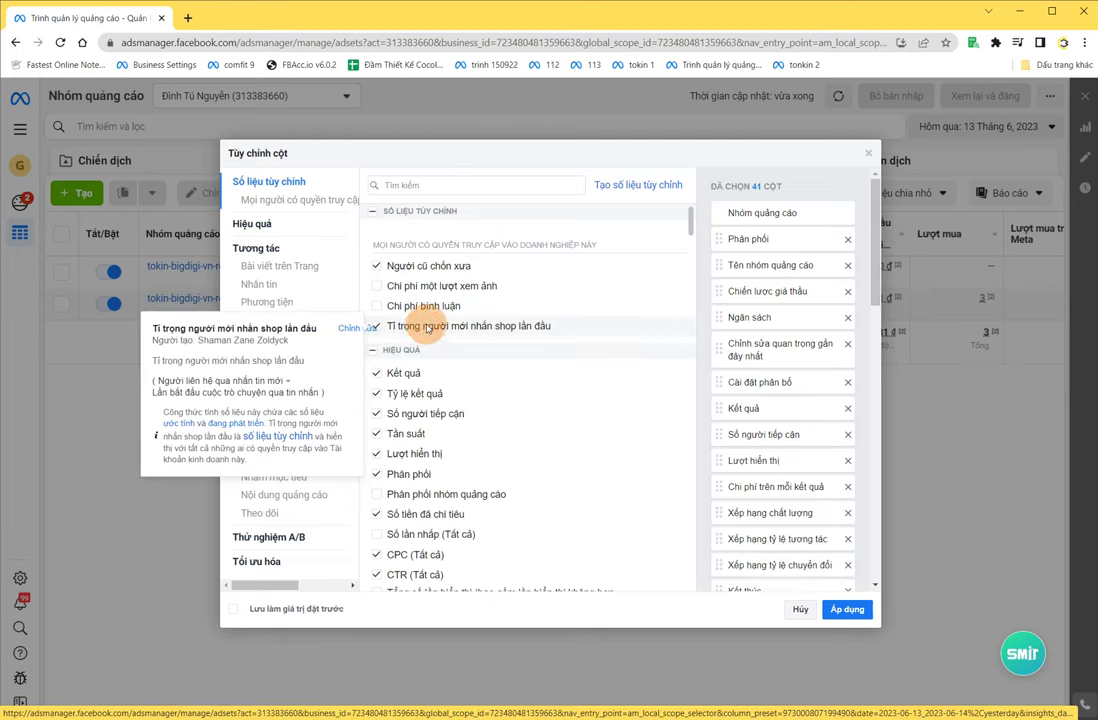
pyautogui.click(466, 325)
pyautogui.click(233, 609)
pyautogui.write('ok')
pyautogui.click(848, 610)
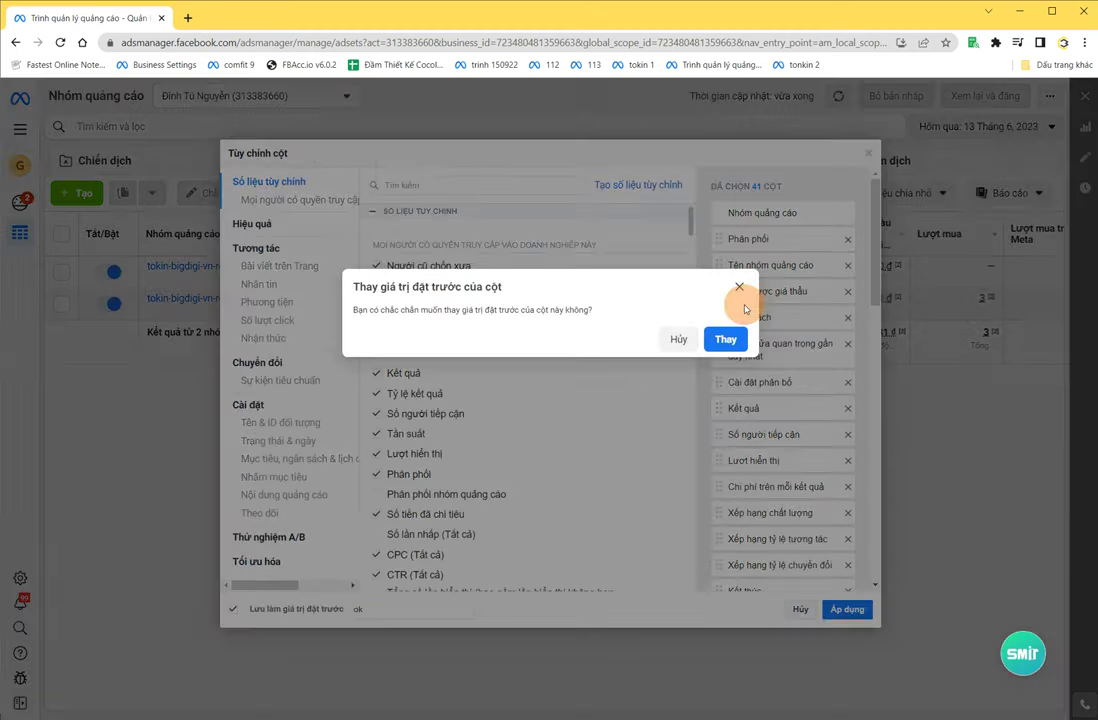
pyautogui.click(724, 338)
# Compare the new first-time contact percentage for the ad sets with their new-contact, returning-contact and conversation-start columns.
pyautogui.moveTo(686, 369); pyautogui.dragTo(1040, 370)
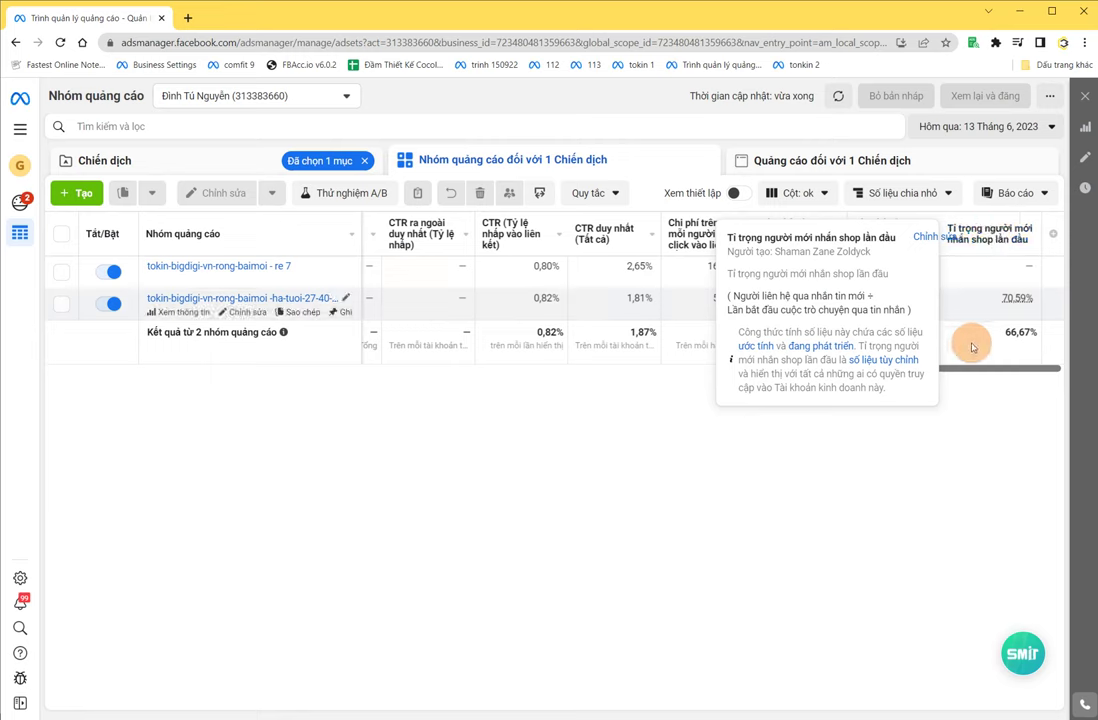
pyautogui.moveTo(983, 370); pyautogui.dragTo(757, 390)
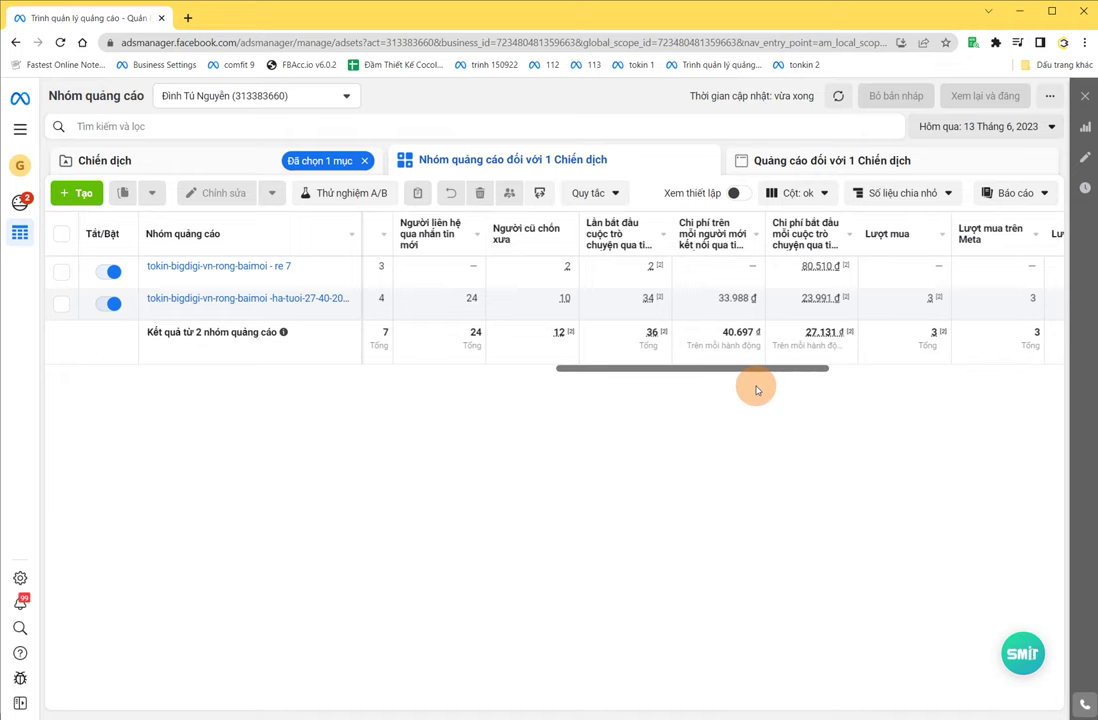
pyautogui.moveTo(757, 390); pyautogui.dragTo(1029, 309)
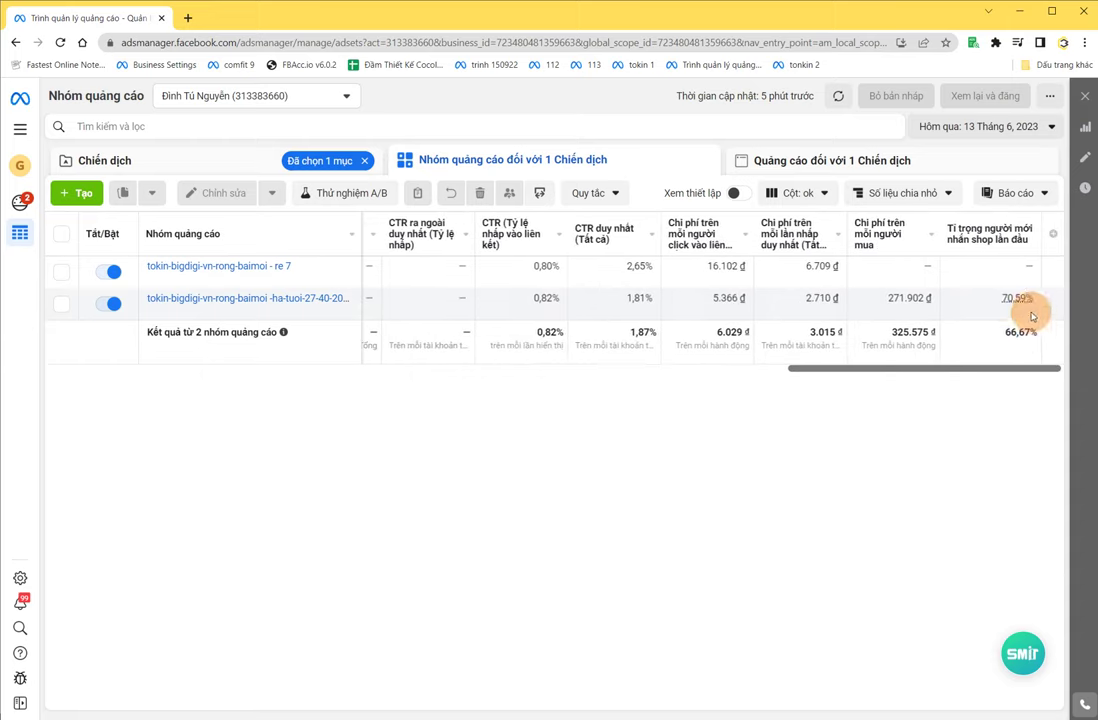
pyautogui.click(1029, 302)
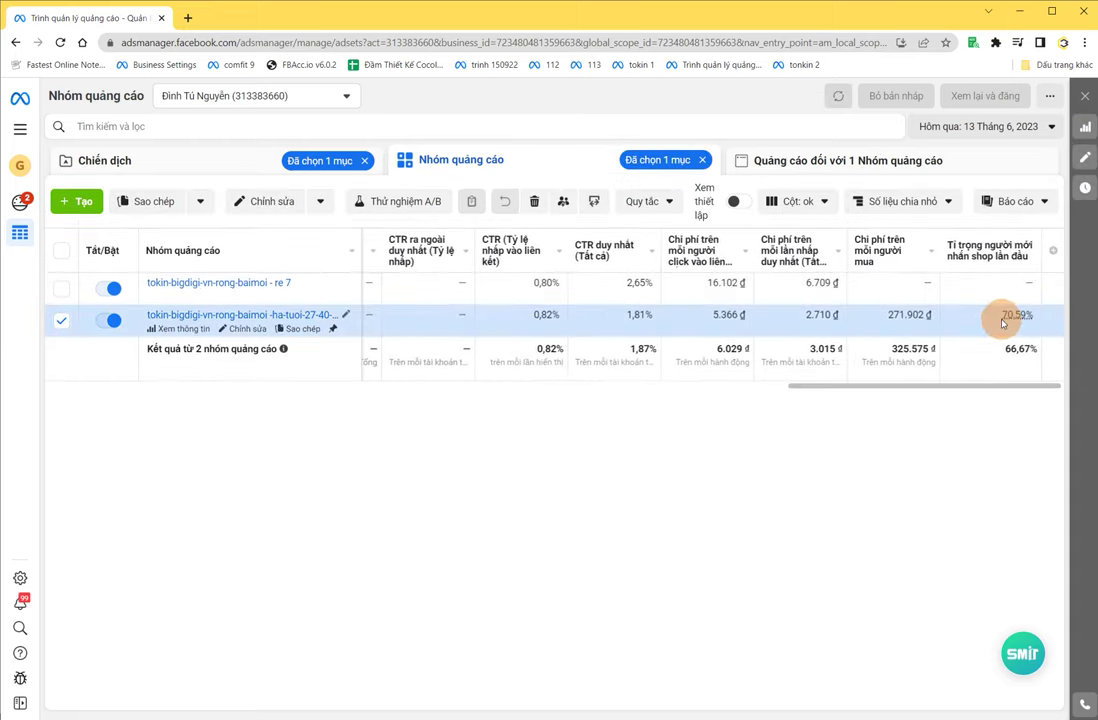
pyautogui.click(996, 388)
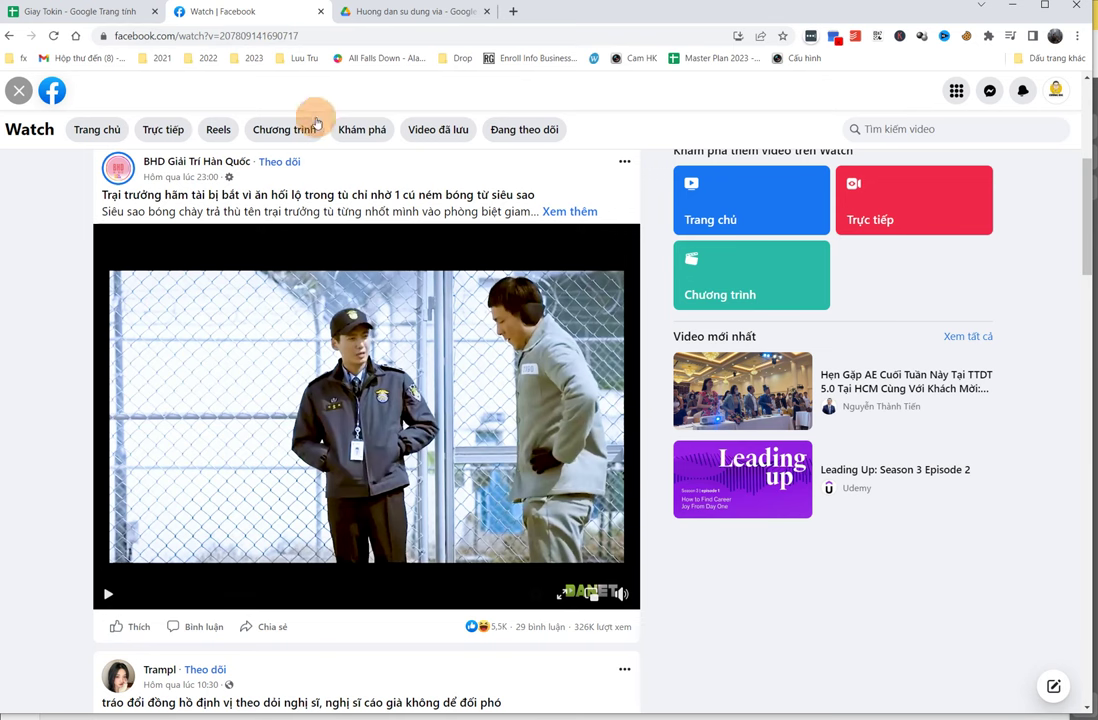
# Switch to Facebook, open the account's own profile and expand the post suggesting custom metrics to read its full text.
pyautogui.scroll(3, 975, 135)
pyautogui.click(1054, 90)
pyautogui.click(913, 146)
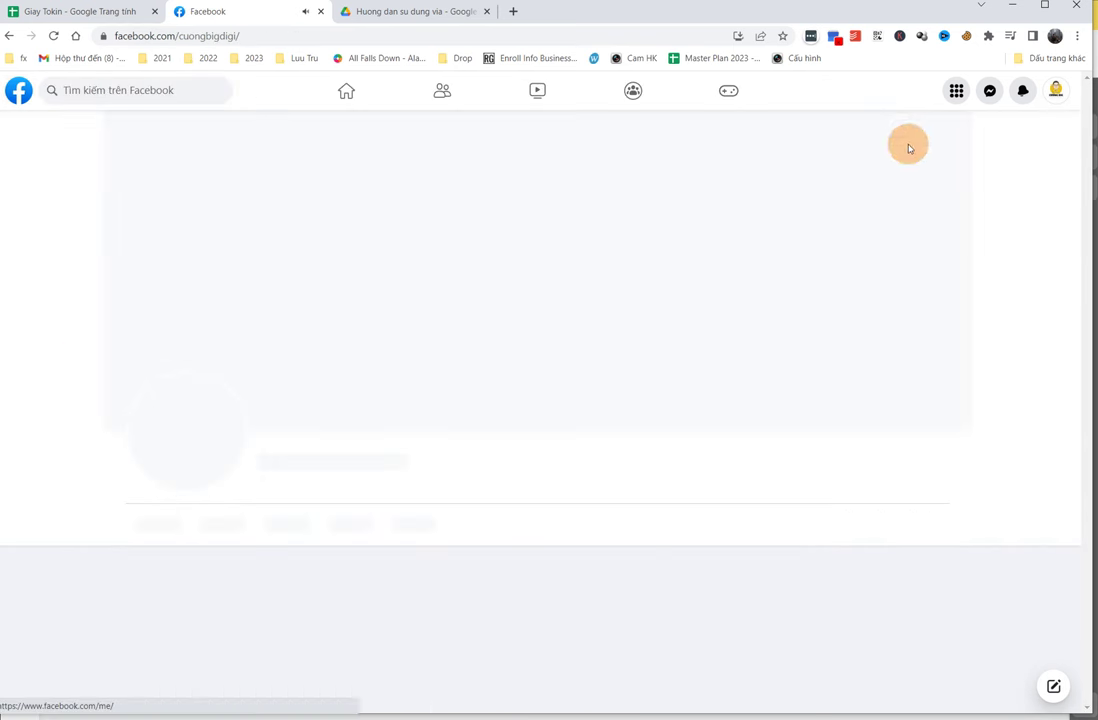
pyautogui.scroll(-3, 590, 300)
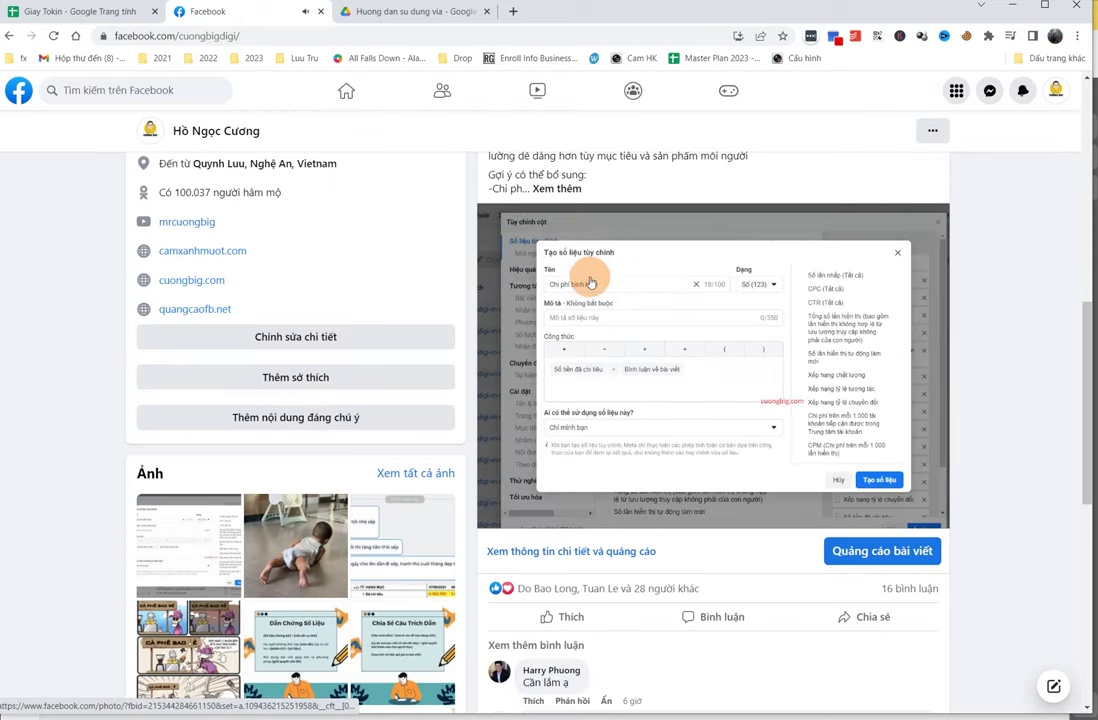
pyautogui.click(560, 189)
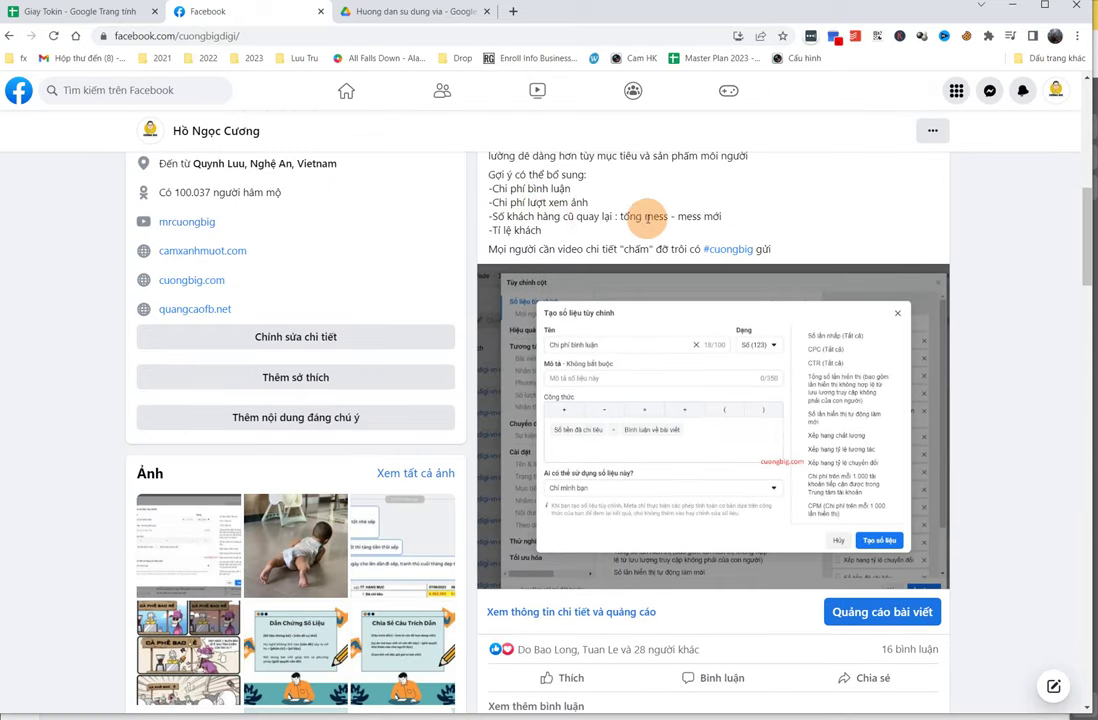
pyautogui.scroll(1, 555, 235)
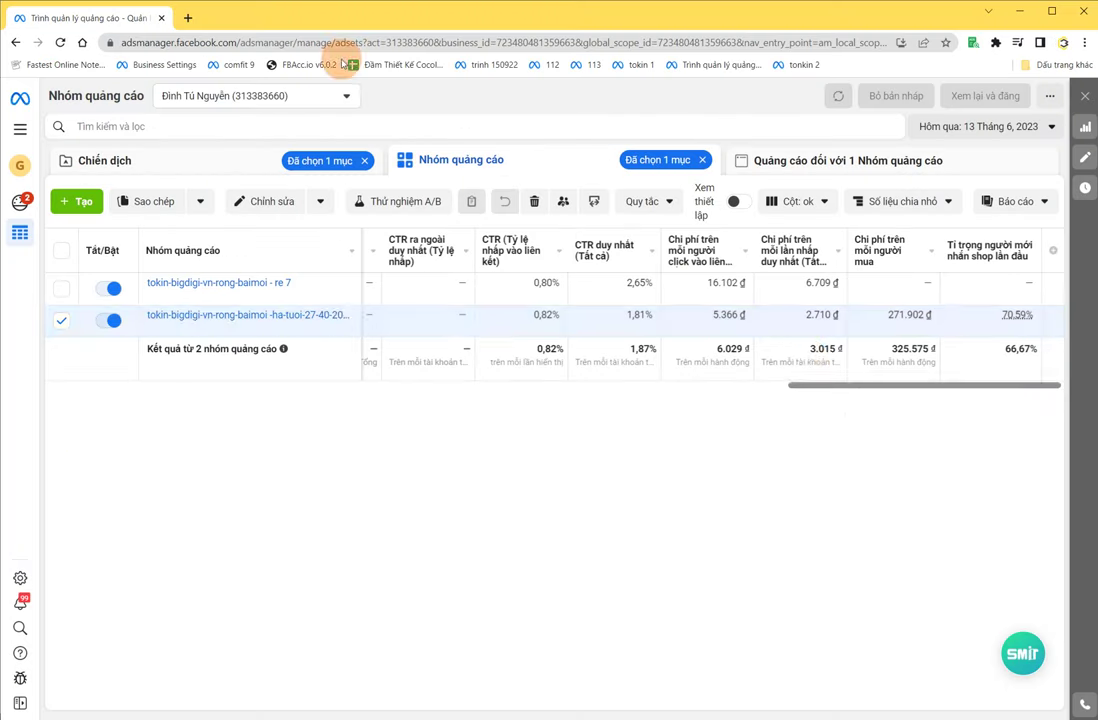
# Return to Ads Manager and review the ad sets' messaging, purchase and click-through columns.
pyautogui.hscroll(-5, 770, 400)
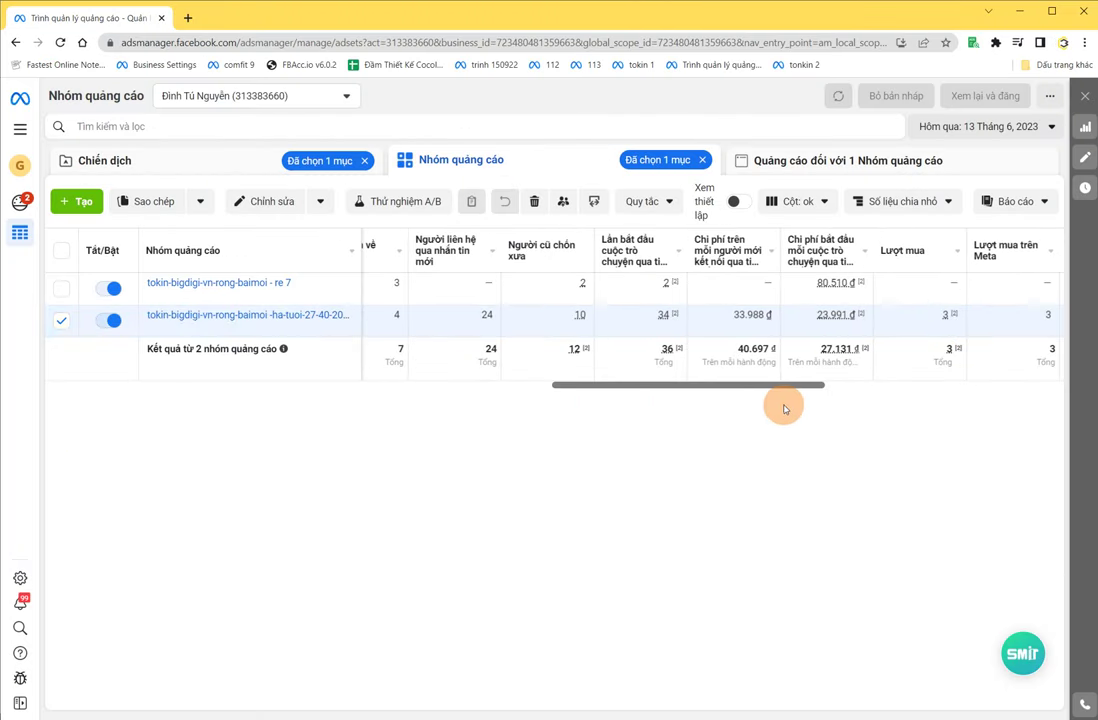
pyautogui.hscroll(5, 800, 407)
pyautogui.moveTo(828, 406); pyautogui.dragTo(674, 416)
pyautogui.hscroll(2, 678, 395)
pyautogui.moveTo(512, 315)
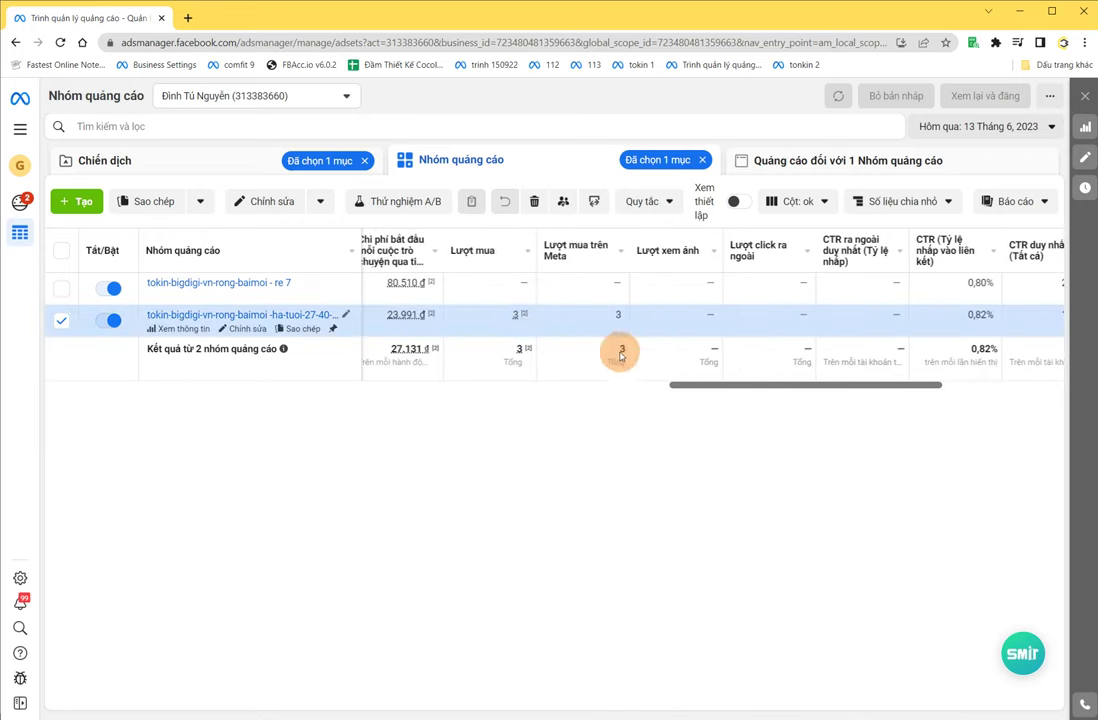
pyautogui.moveTo(755, 390); pyautogui.dragTo(732, 394)
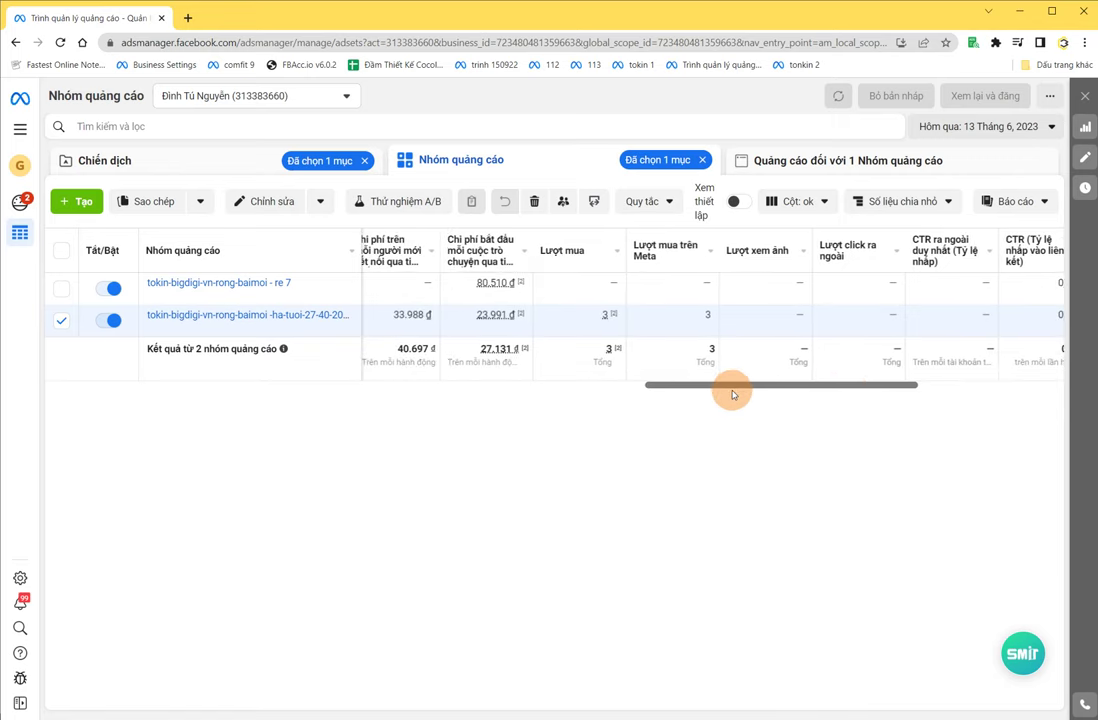